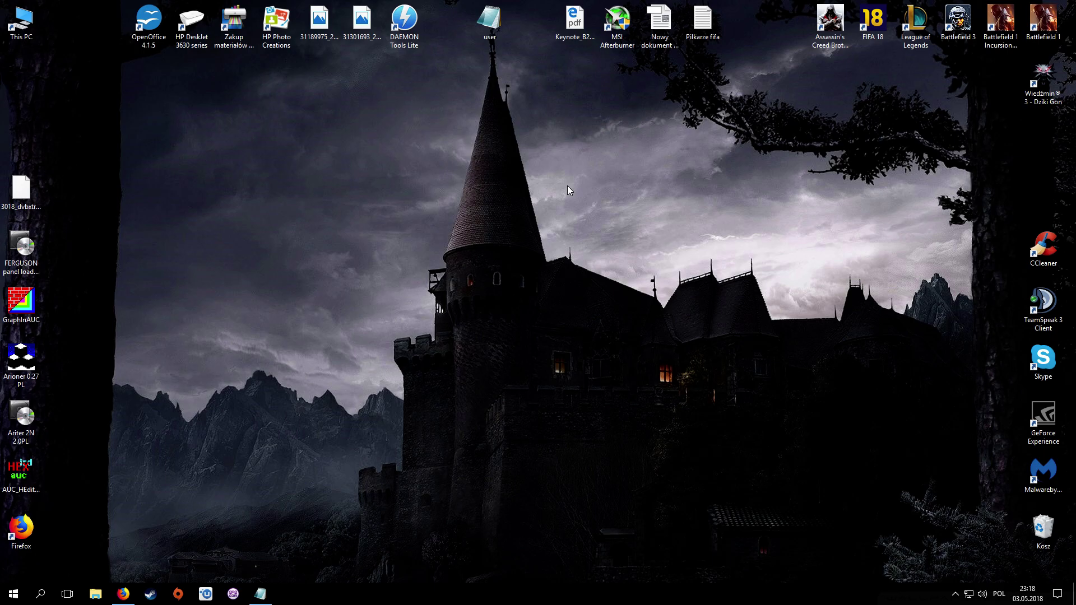
# Step: Open the background apps page (Aplikacje w tle) in the privacy section of Windows Settings
pyautogui.click(12, 594)
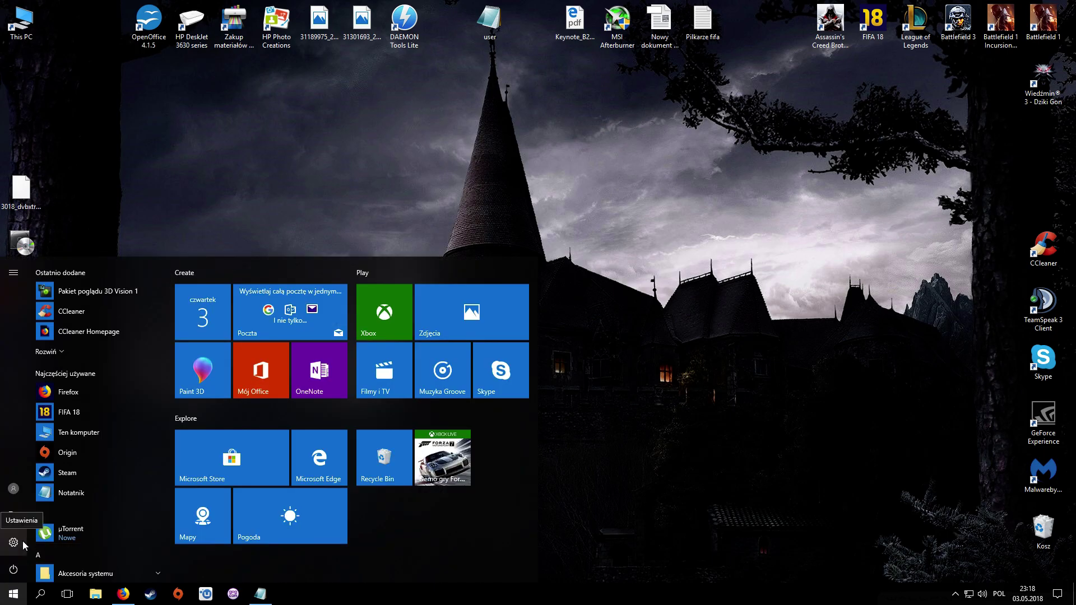
pyautogui.click(23, 541)
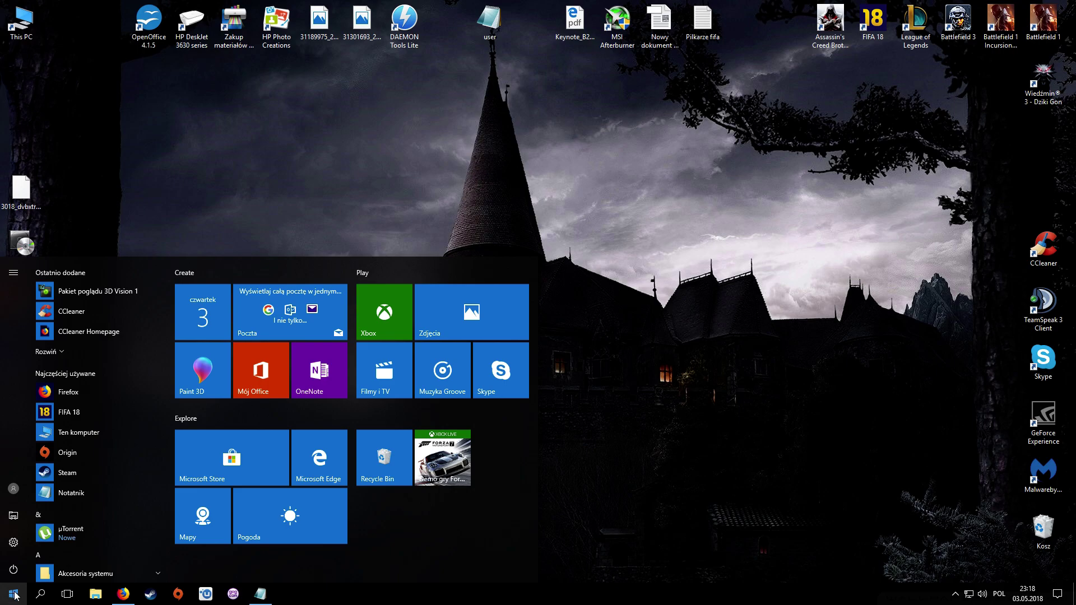
pyautogui.click(19, 545)
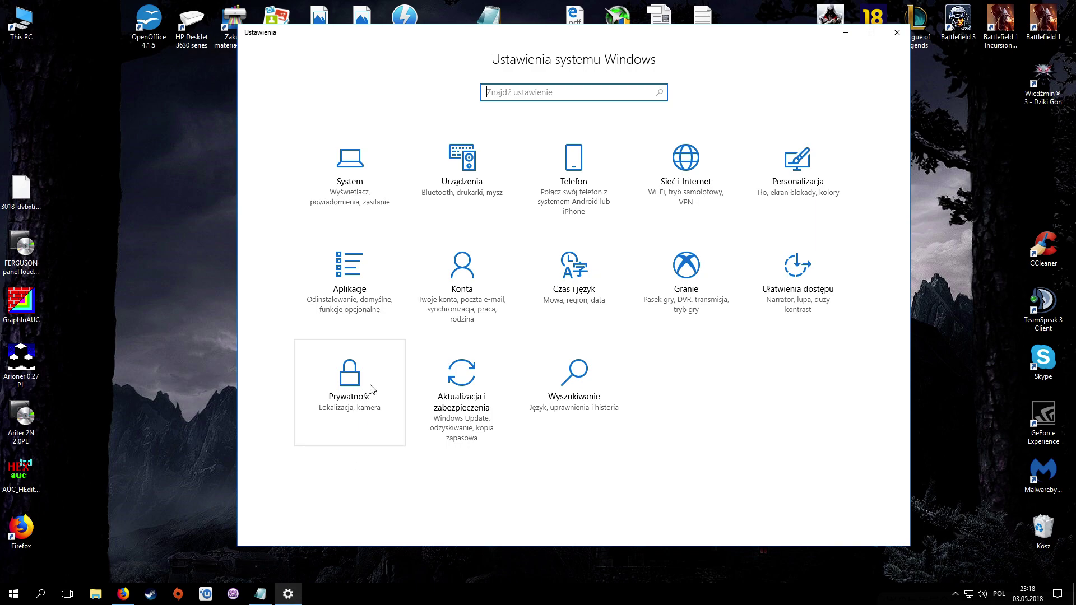
pyautogui.click(352, 392)
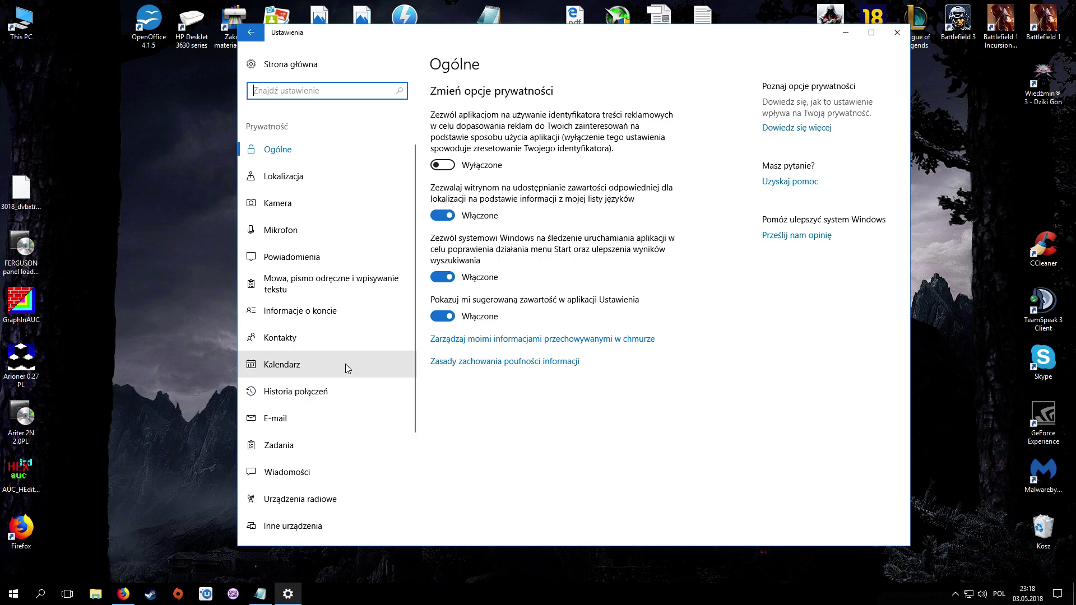
pyautogui.scroll(-3, 347, 366)
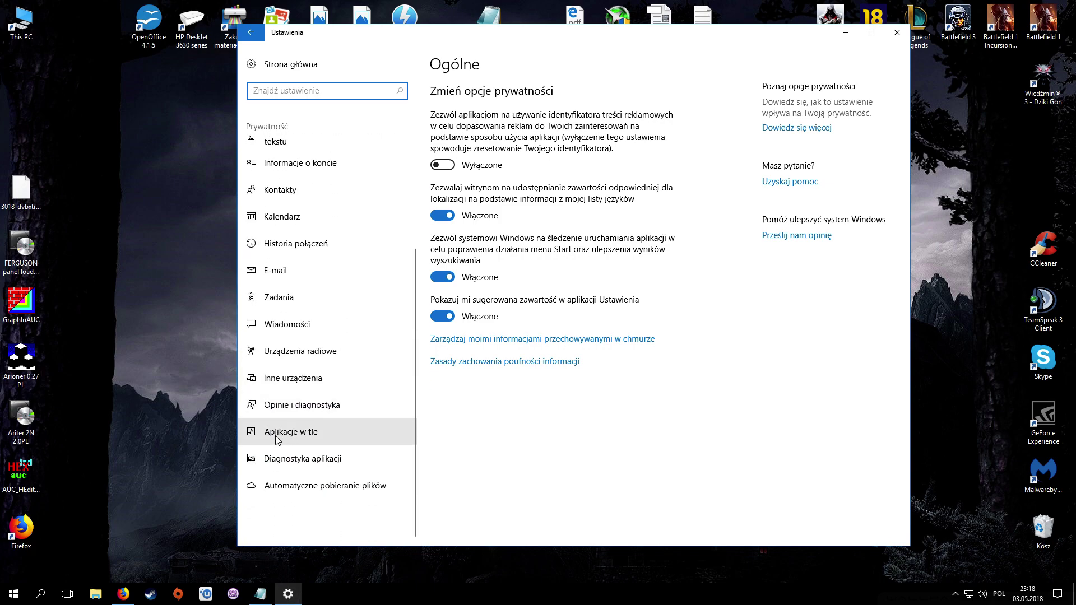
pyautogui.click(307, 434)
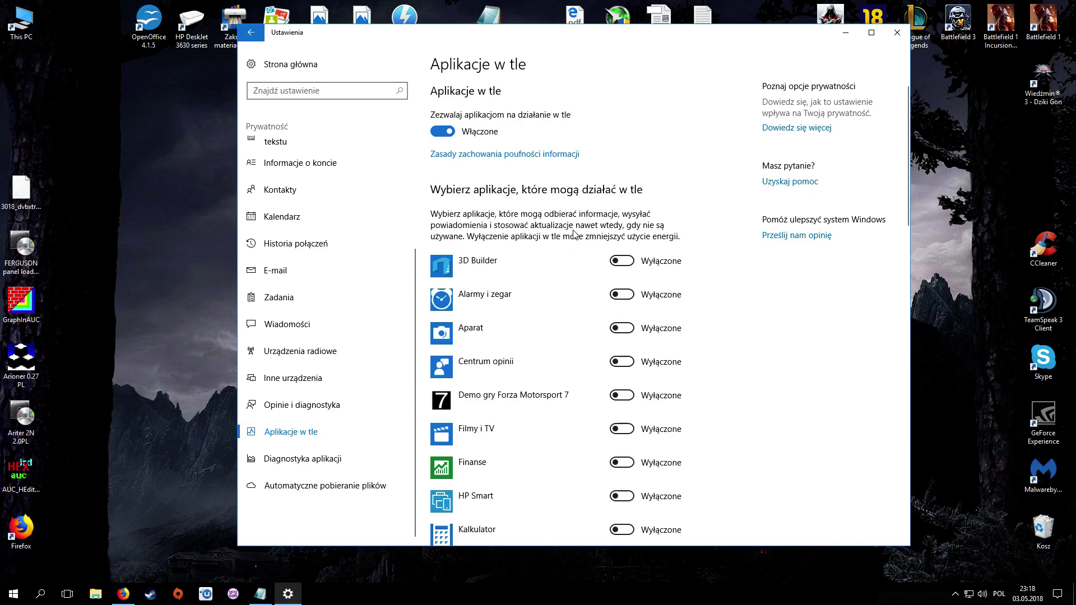
# Step: Review the list of apps allowed to run in the background, and close the Settings window
pyautogui.scroll(-4, 667, 207)
pyautogui.scroll(-10, 667, 208)
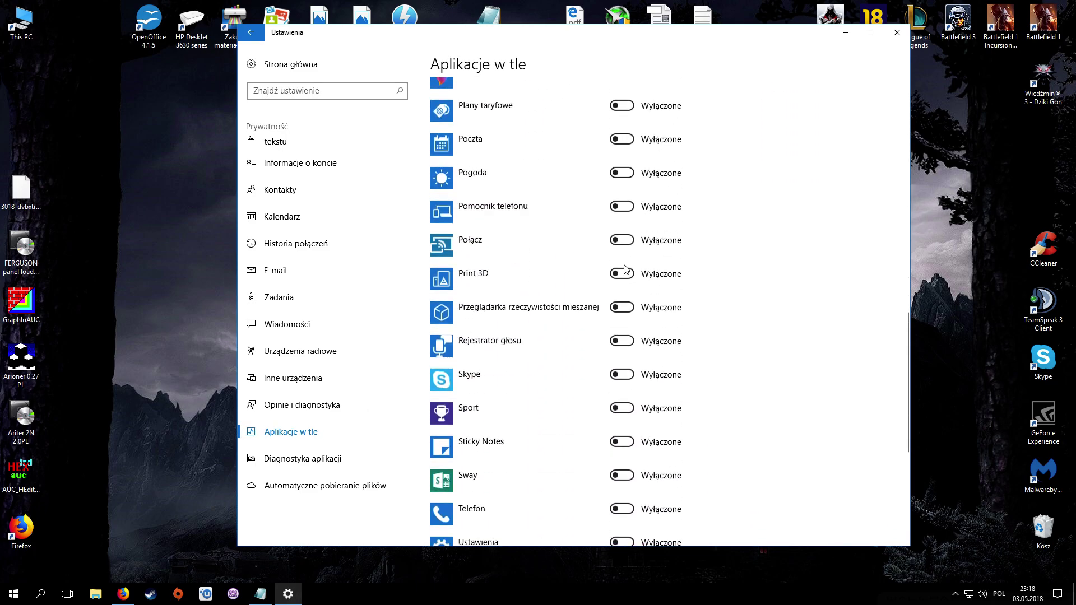
pyautogui.scroll(-2, 568, 304)
pyautogui.scroll(8, 505, 277)
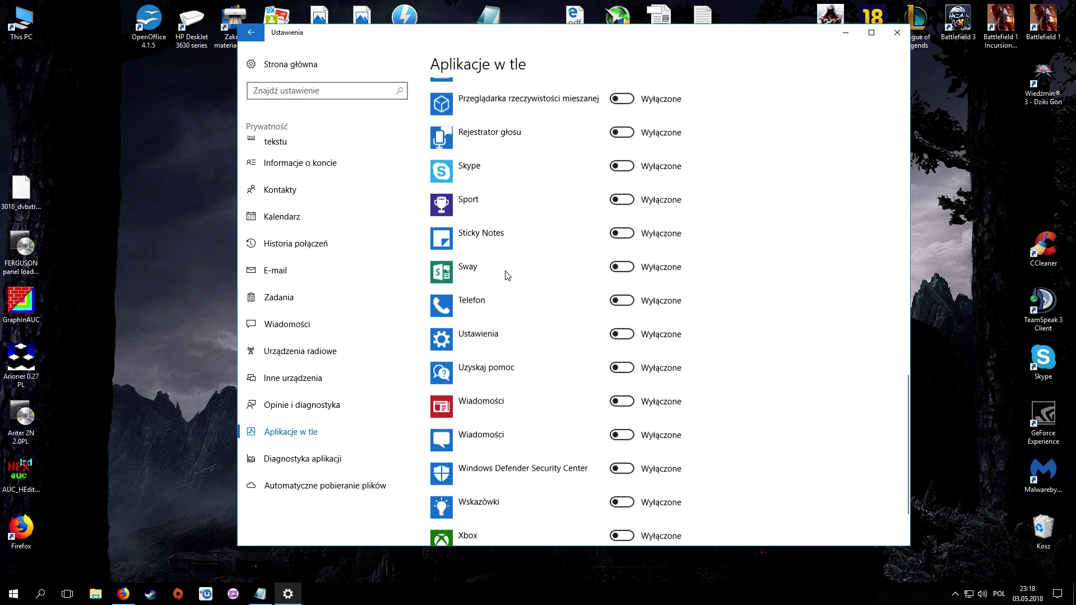
pyautogui.scroll(7, 504, 289)
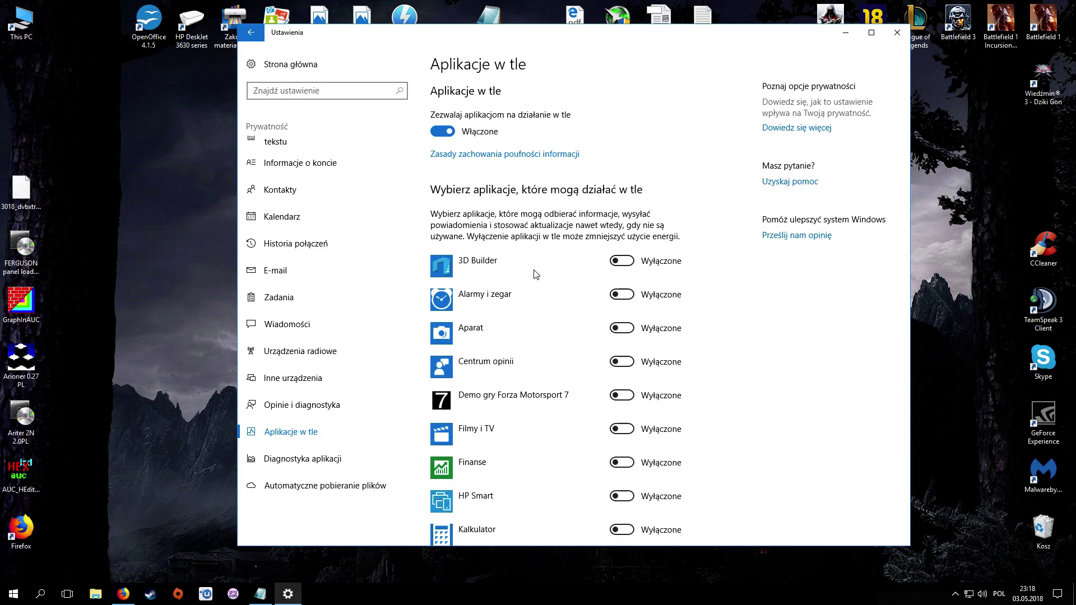
pyautogui.click(896, 32)
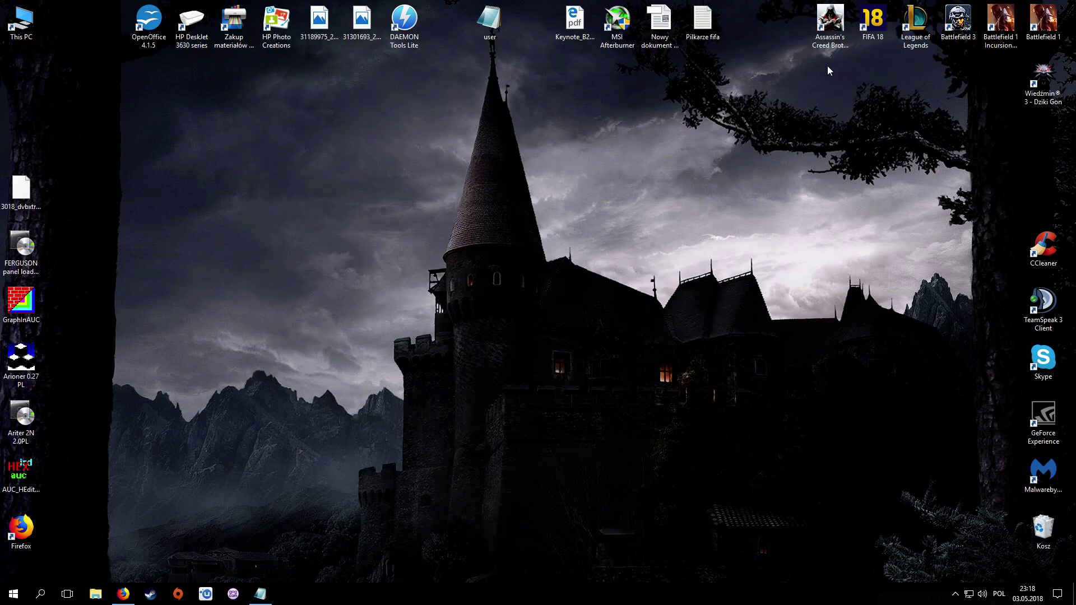
# Step: Open the performance options (Opcje wydajności) from the advanced system settings in the properties of This PC
pyautogui.doubleClick(21, 32)
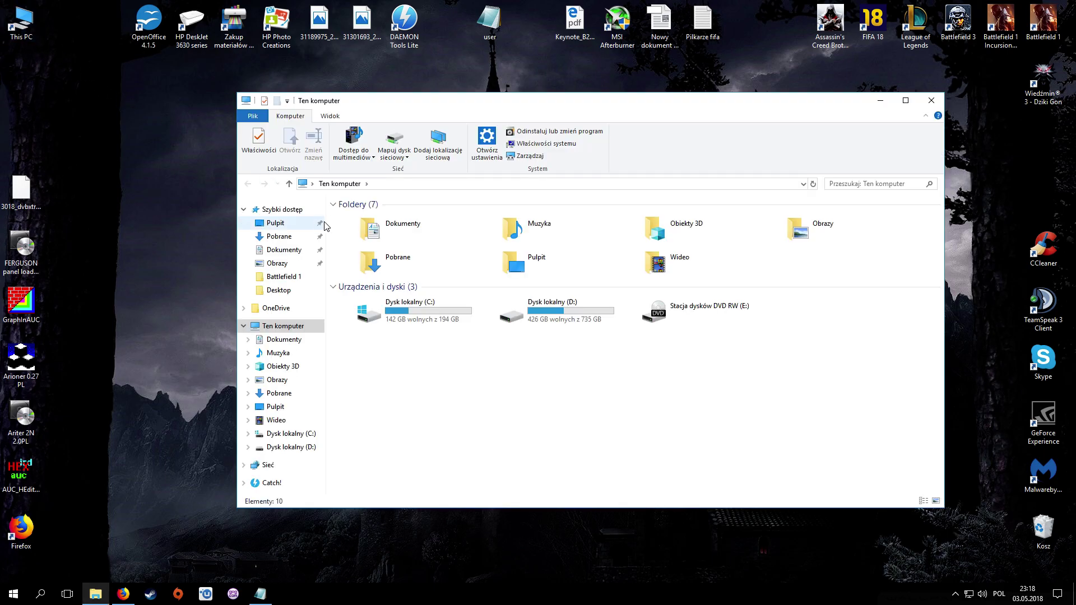
pyautogui.rightClick(278, 328)
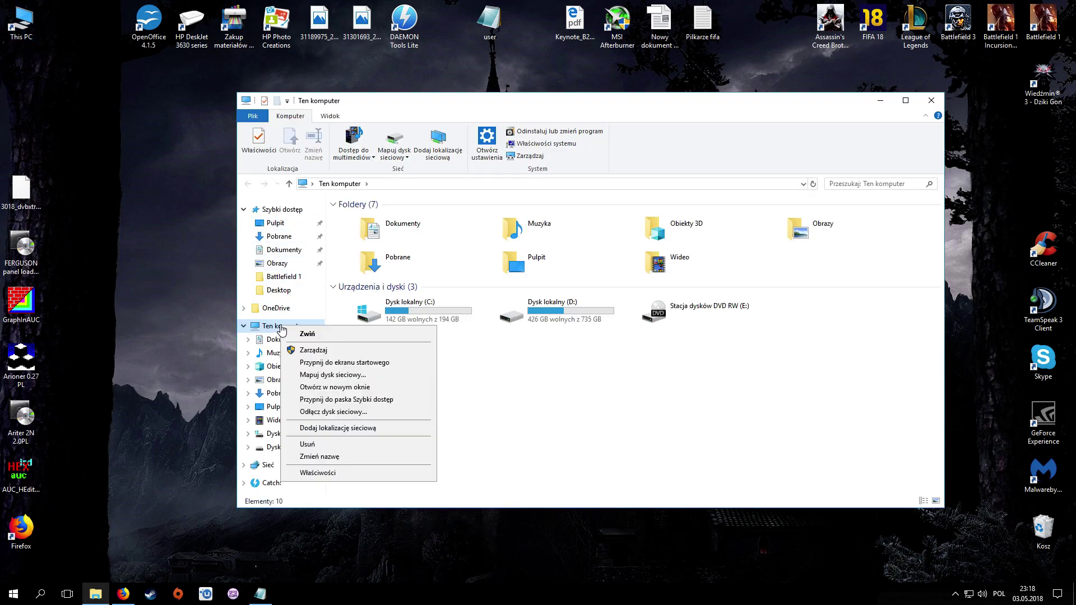
pyautogui.click(324, 474)
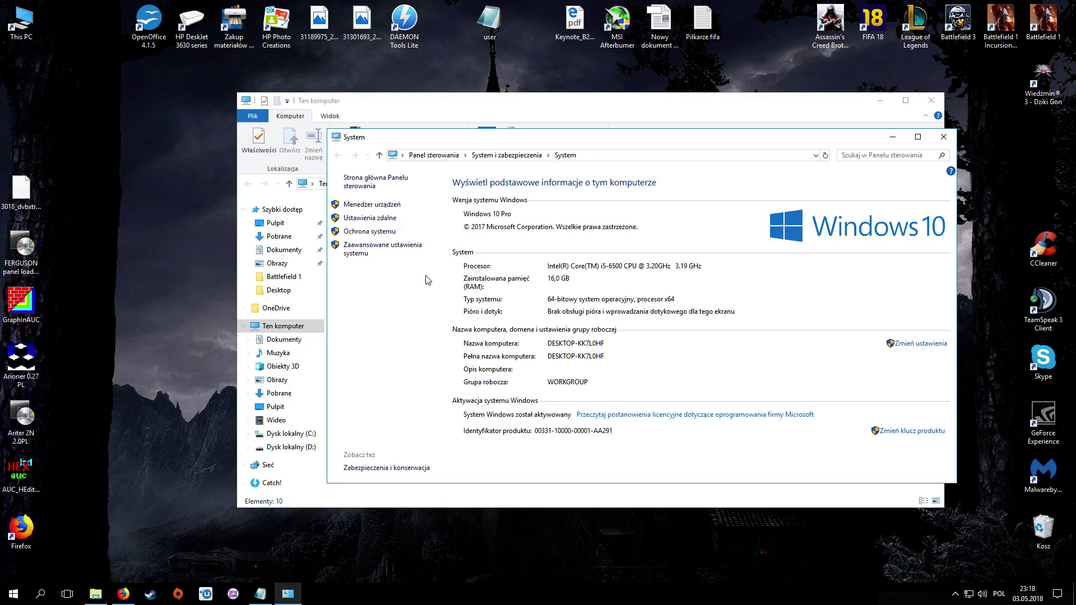
pyautogui.click(381, 246)
pyautogui.moveTo(150, 30); pyautogui.dragTo(643, 112)
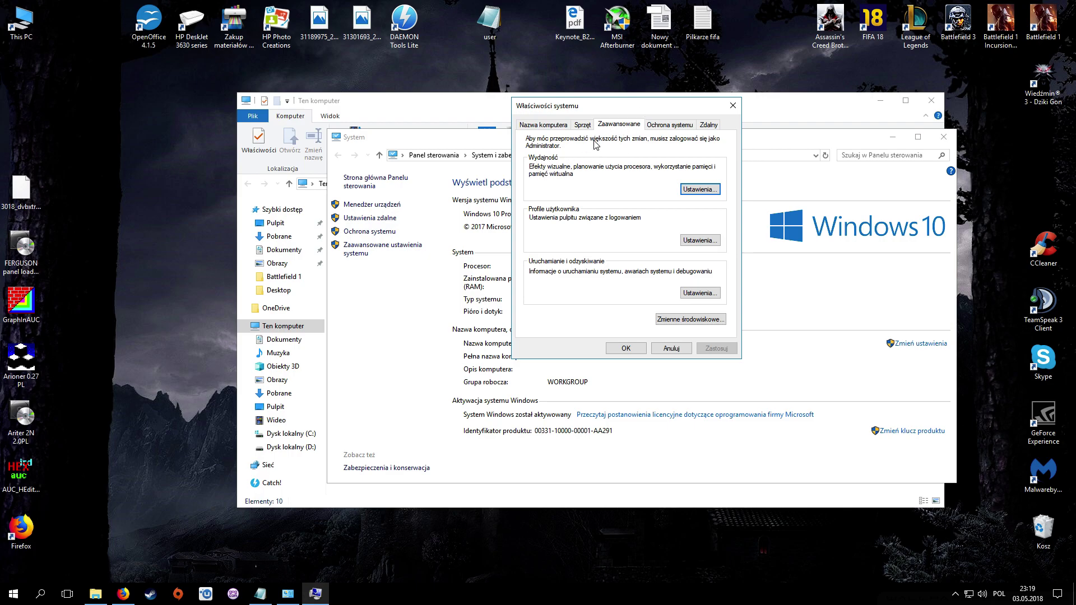
pyautogui.click(700, 190)
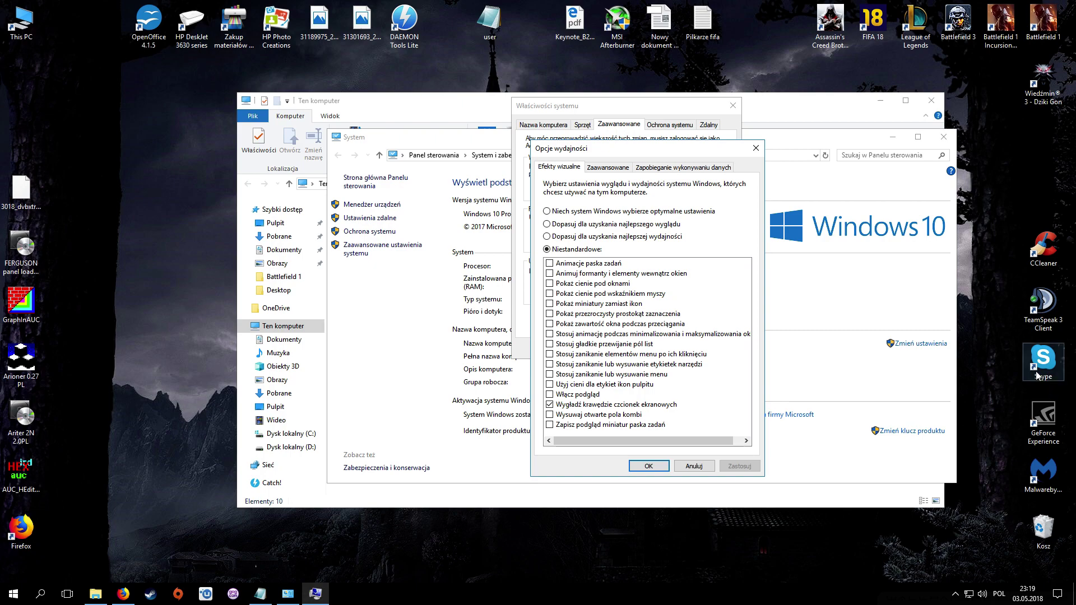
pyautogui.click(1040, 429)
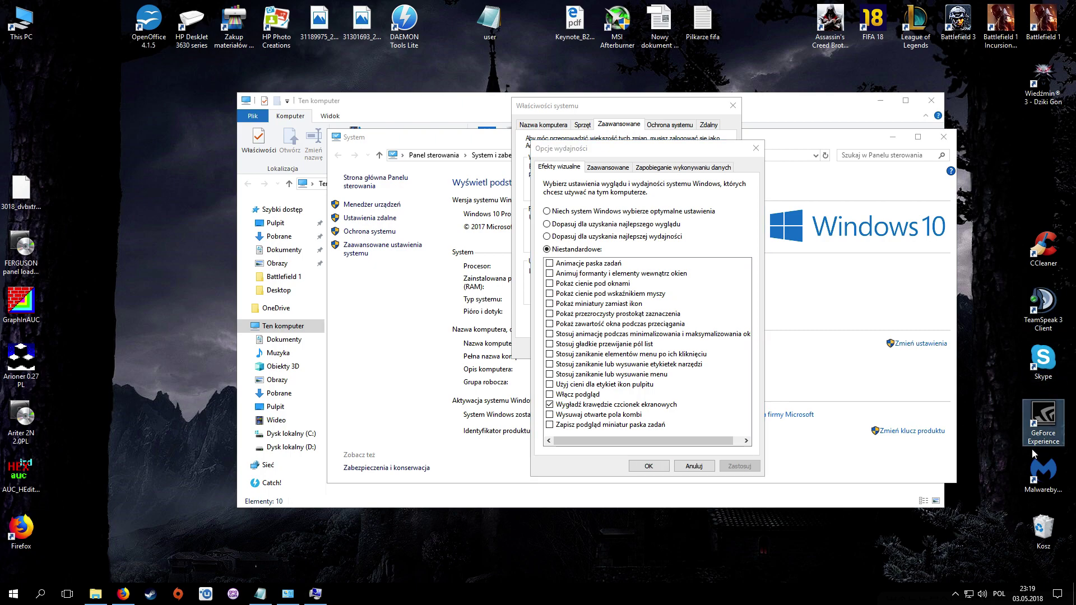
pyautogui.click(1042, 365)
pyautogui.click(1042, 250)
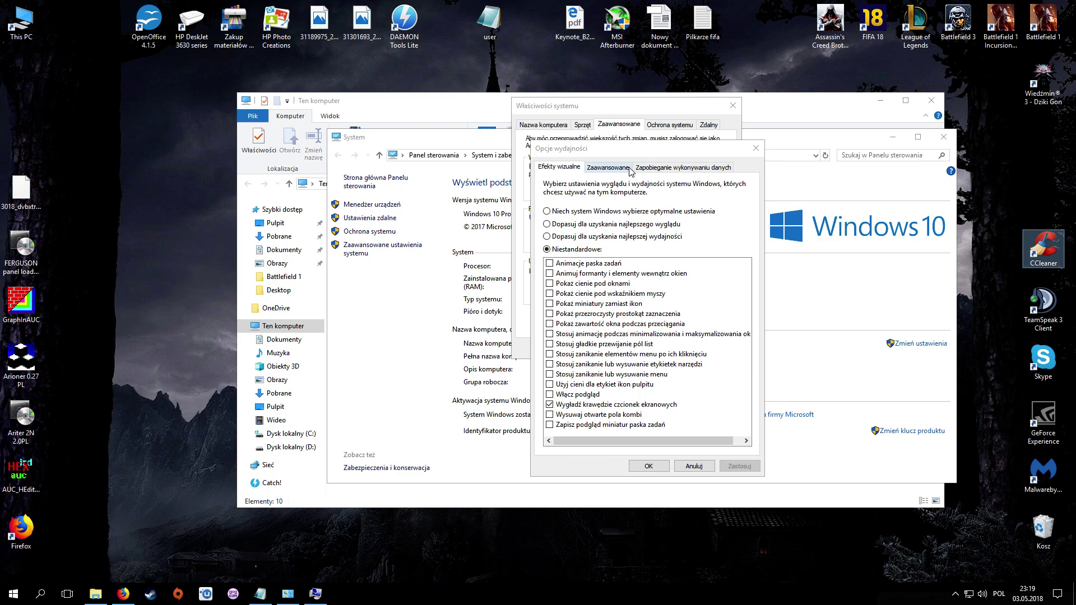
# Step: Set processor scheduling to favour Programy in the advanced performance options, and open the virtual memory settings
pyautogui.click(617, 168)
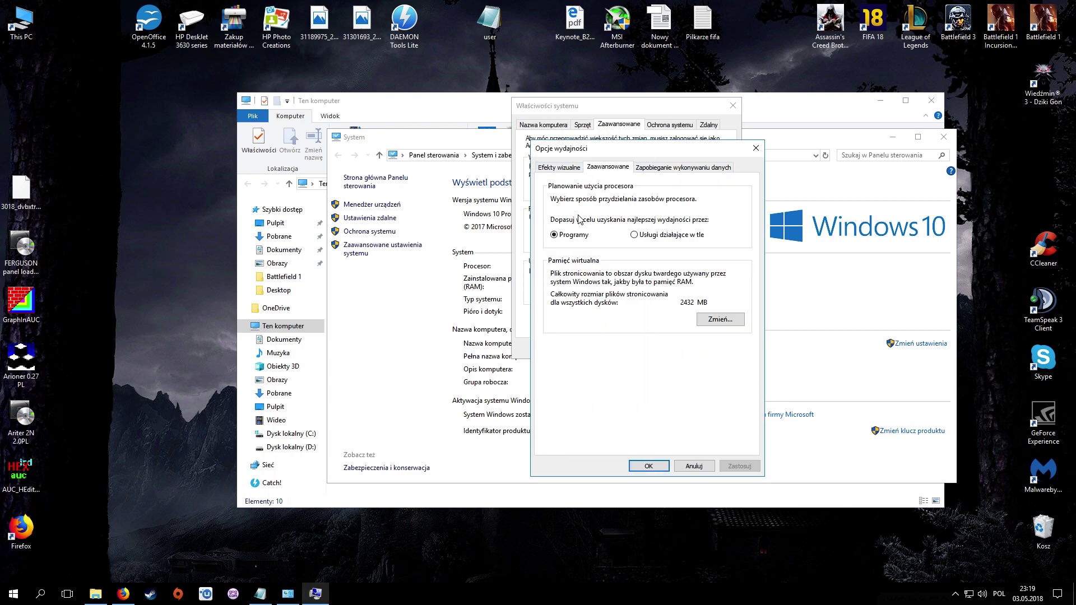
pyautogui.click(555, 236)
pyautogui.click(720, 319)
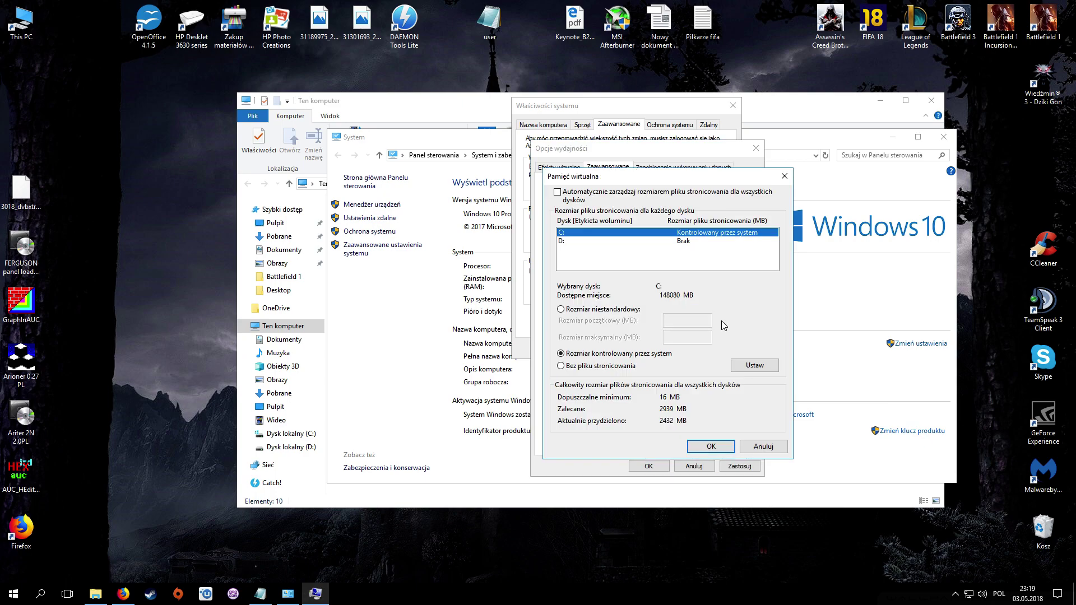
# Step: Compare the paging file settings of drives C: and D:, and accept the virtual memory dialog
pyautogui.moveTo(624, 195); pyautogui.dragTo(823, 196)
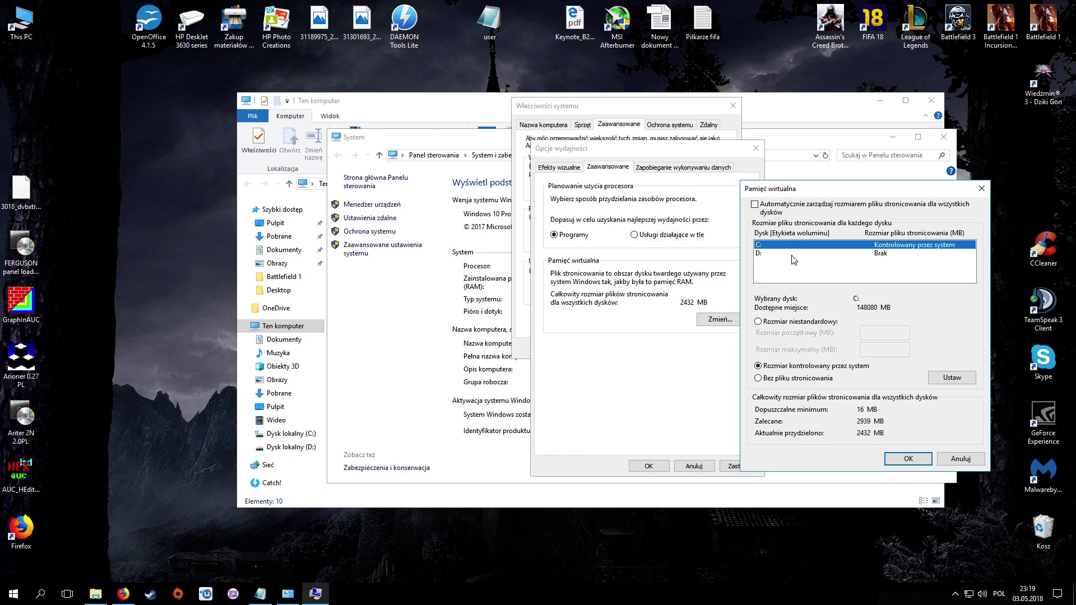
pyautogui.click(768, 254)
pyautogui.click(769, 246)
pyautogui.click(769, 254)
pyautogui.click(768, 247)
pyautogui.click(770, 255)
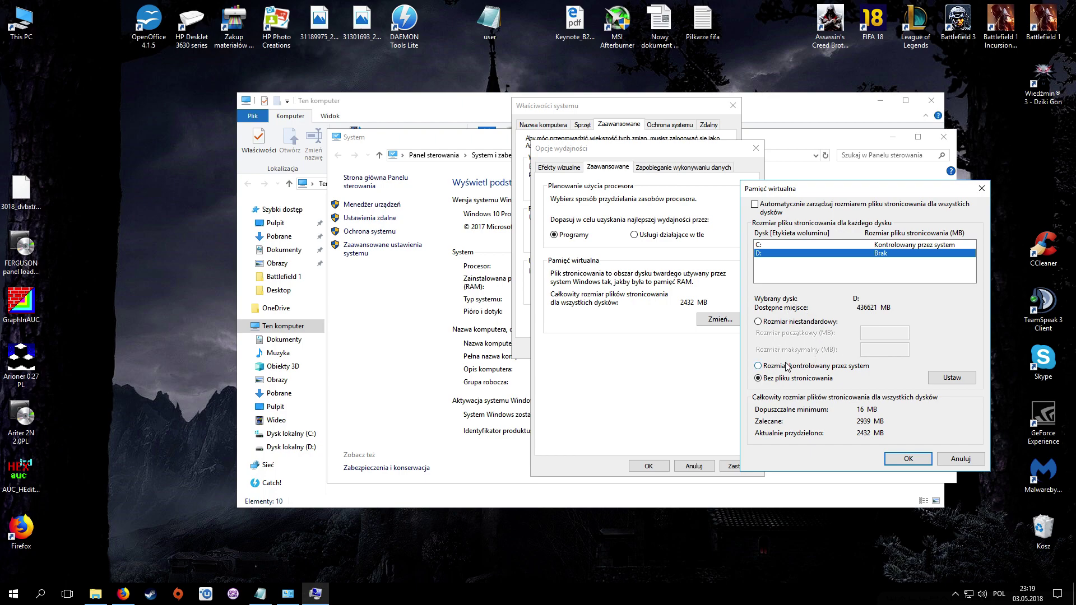
pyautogui.click(919, 460)
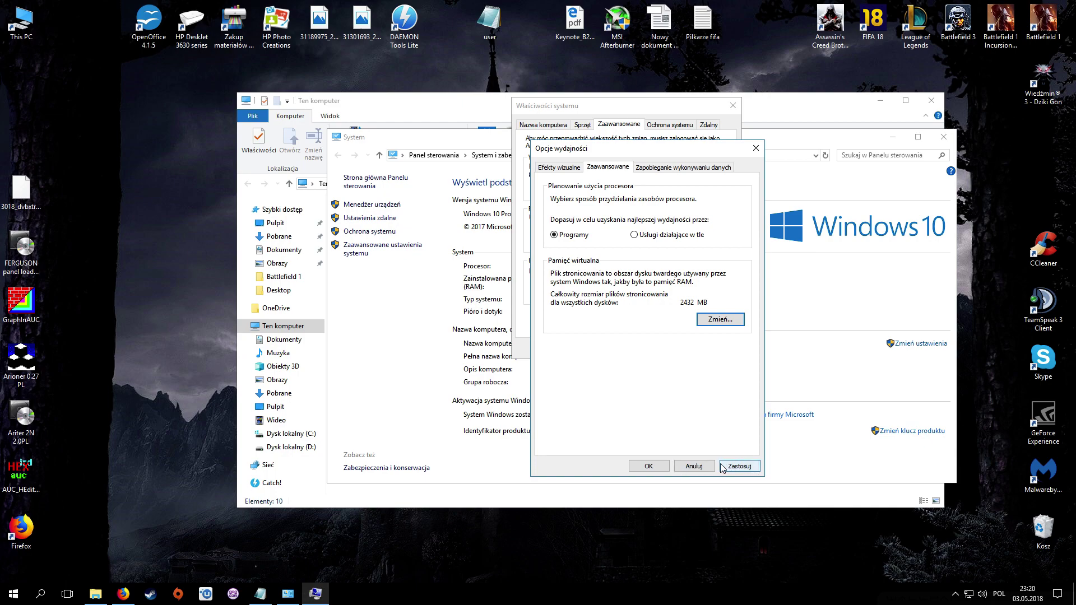
# Step: Cancel the performance options, accept the system properties, and close the System and Ten komputer windows
pyautogui.click(683, 468)
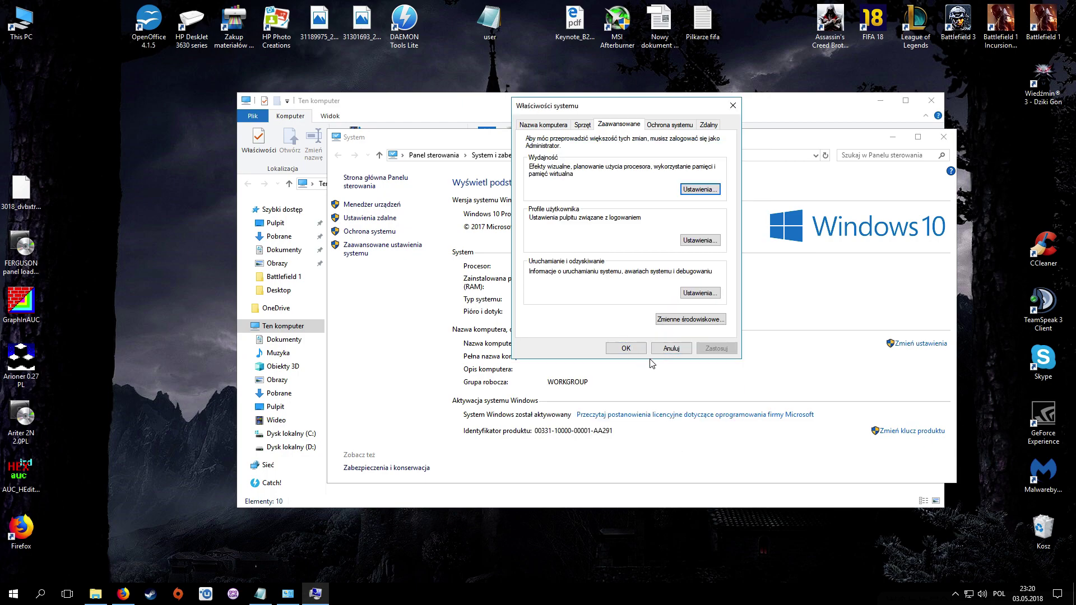
pyautogui.click(626, 349)
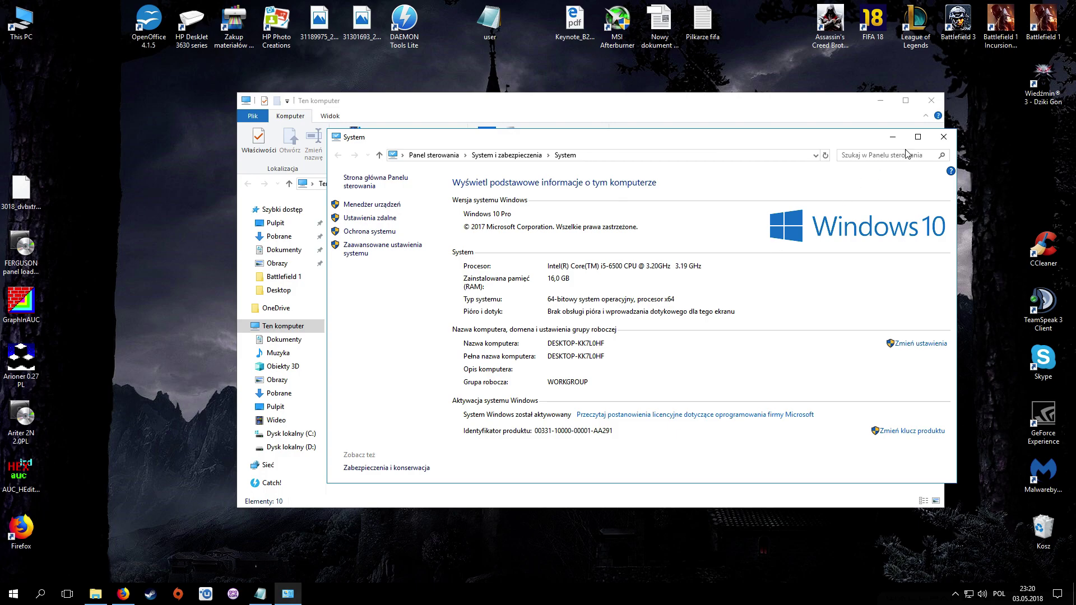
pyautogui.click(944, 137)
pyautogui.click(931, 101)
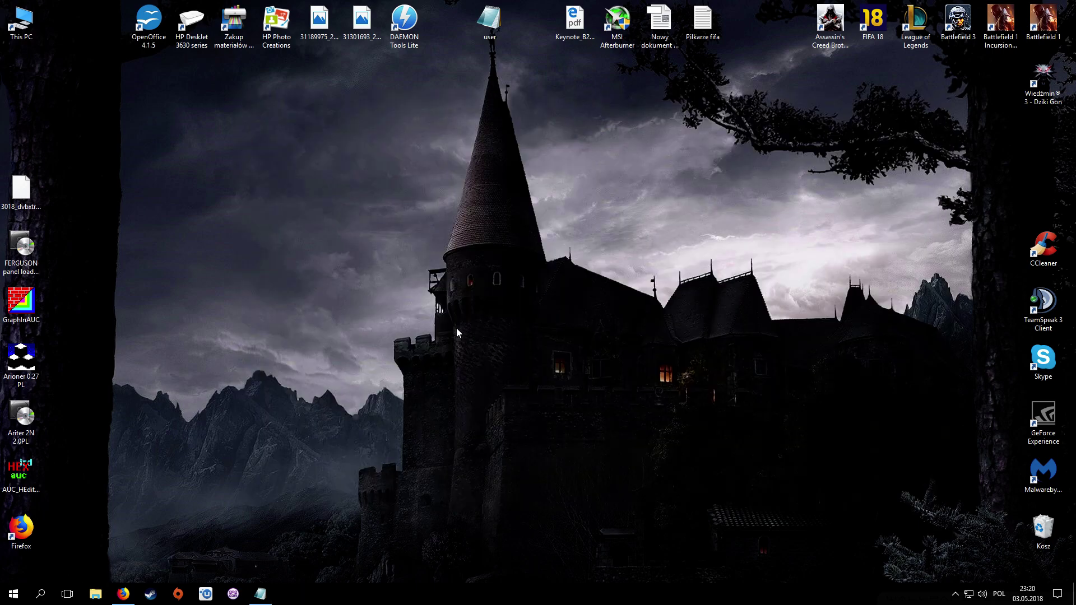
# Step: Check the selected power plan through the additional power settings under Zasilanie i uśpienie, and close both windows
pyautogui.click(4, 596)
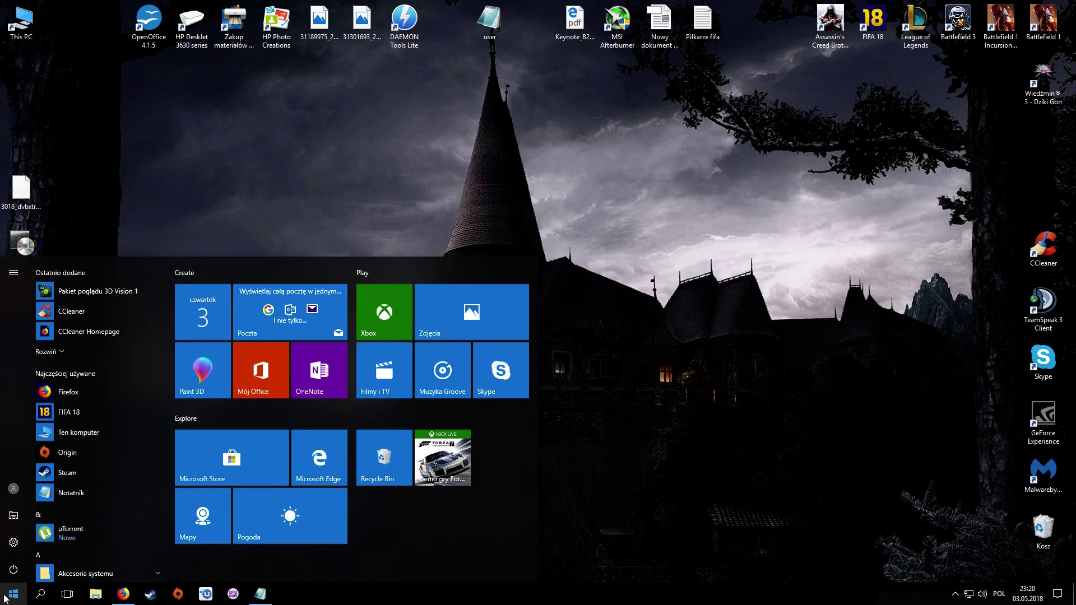
pyautogui.click(15, 543)
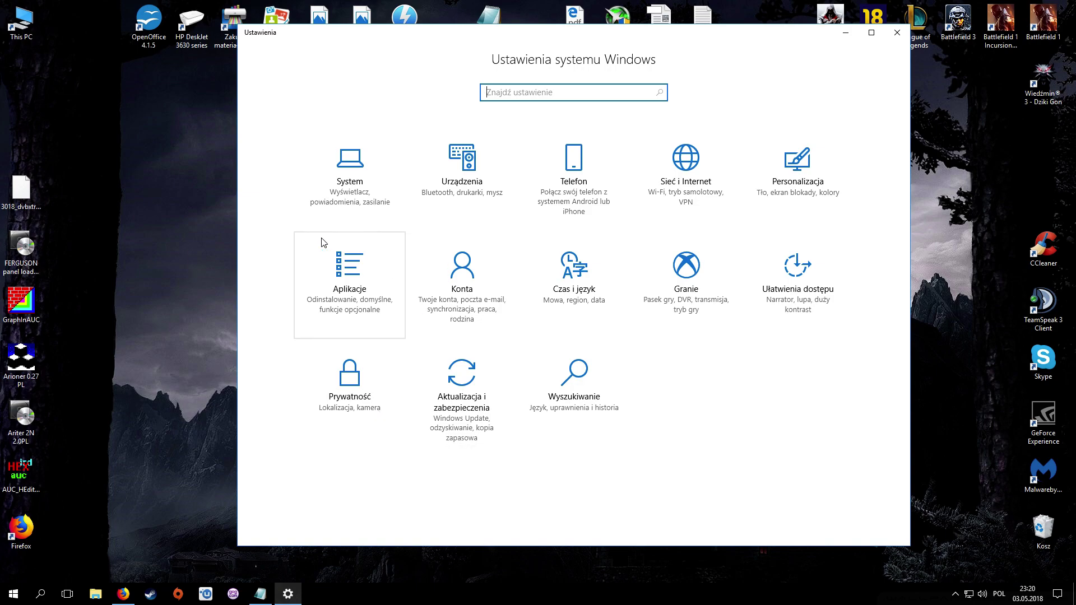
pyautogui.click(354, 167)
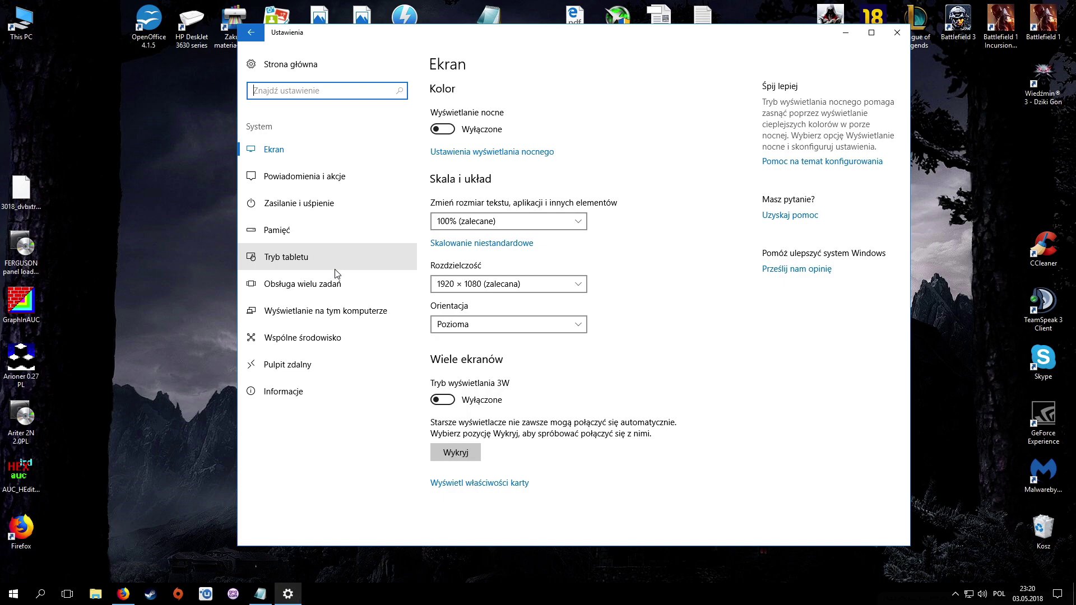
pyautogui.click(326, 207)
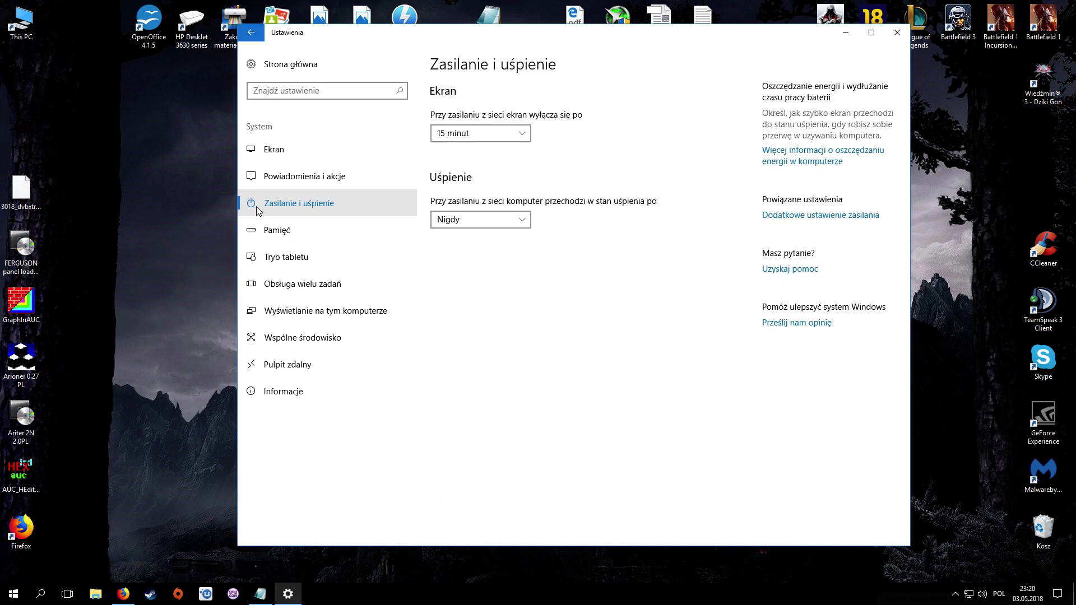
pyautogui.click(788, 216)
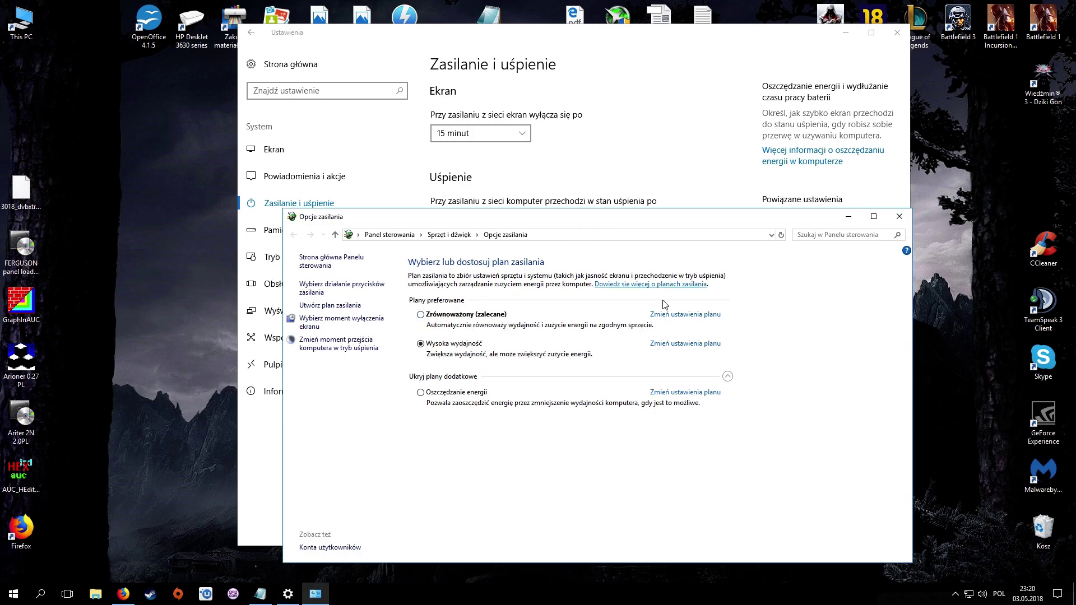
pyautogui.click(895, 218)
pyautogui.click(897, 32)
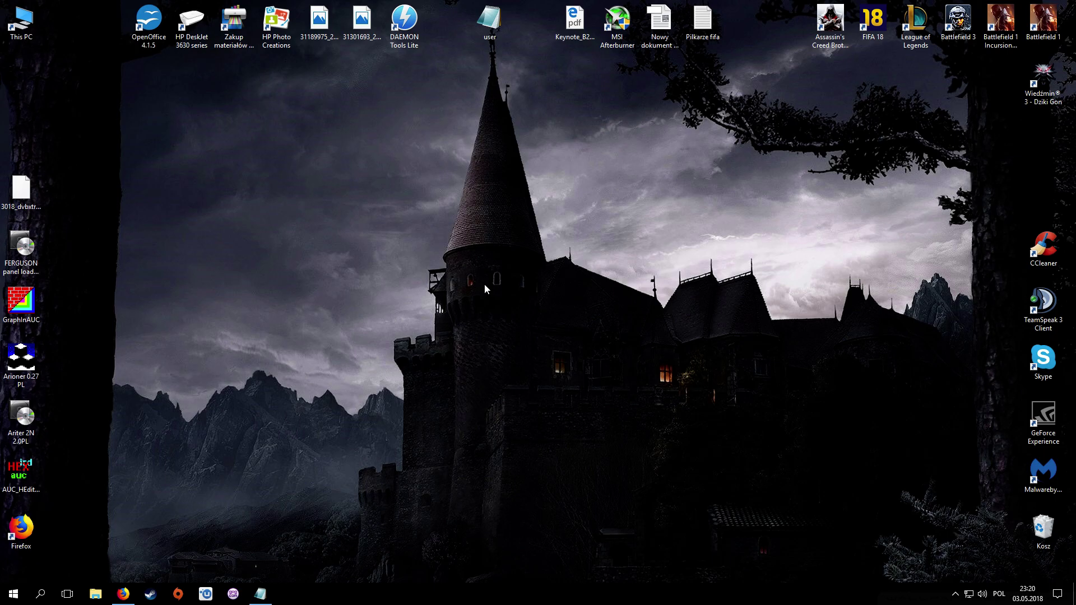
# Step: Launch the Windows services console by running SERVICES.MSC
pyautogui.press('super+r')
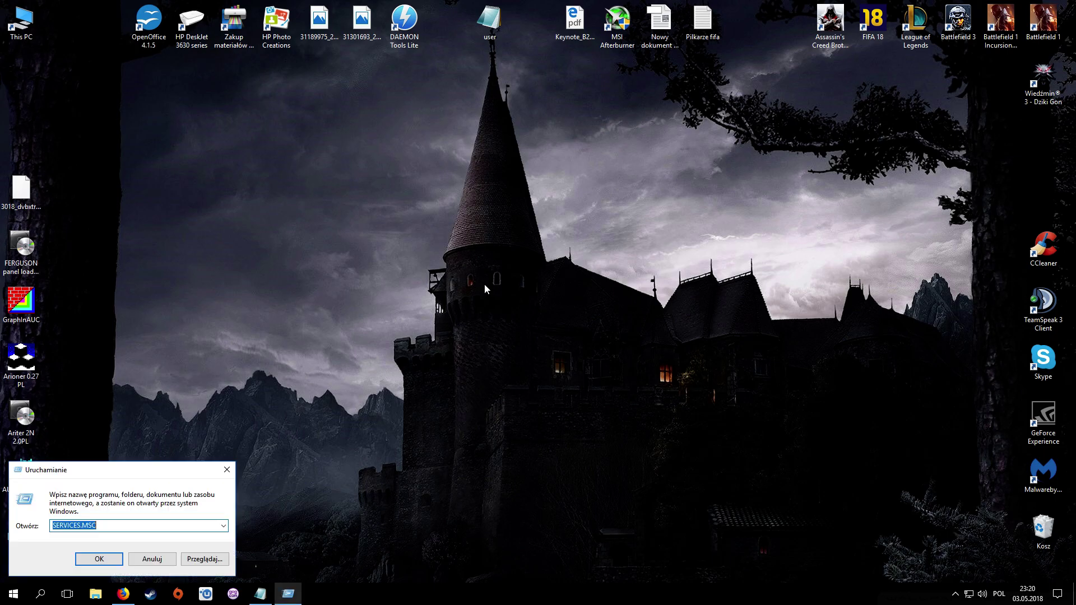
pyautogui.moveTo(121, 469); pyautogui.dragTo(317, 368)
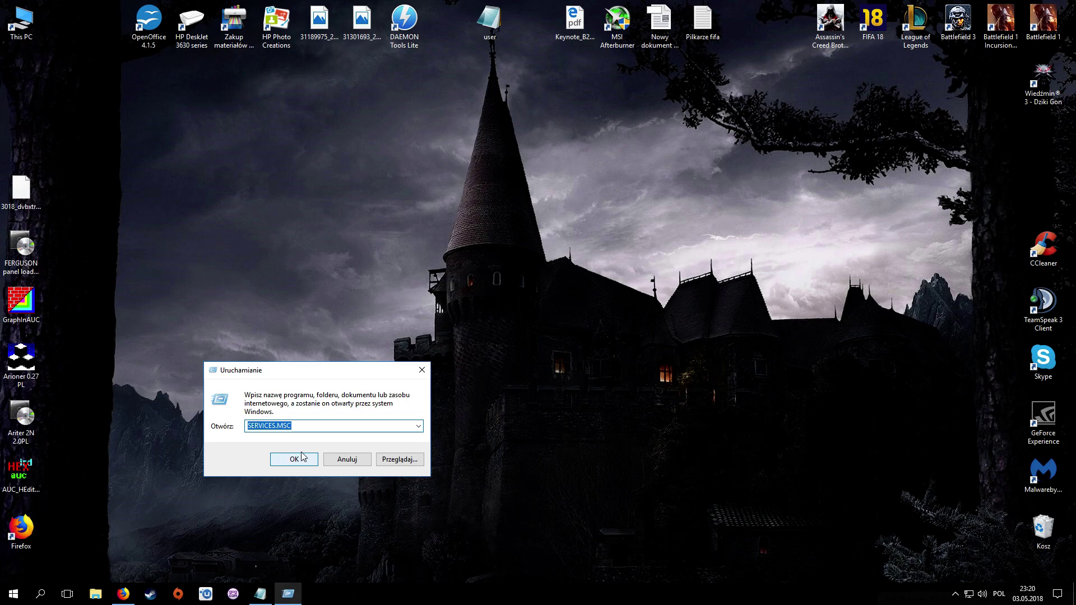
pyautogui.click(301, 428)
pyautogui.doubleClick(300, 428)
pyautogui.press('End')
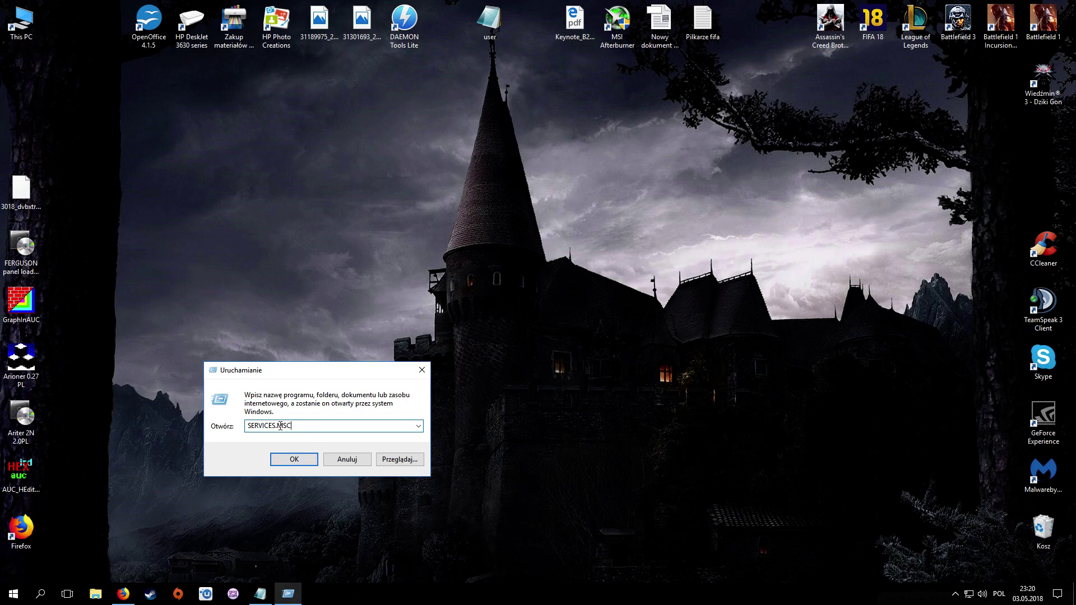
pyautogui.click(286, 457)
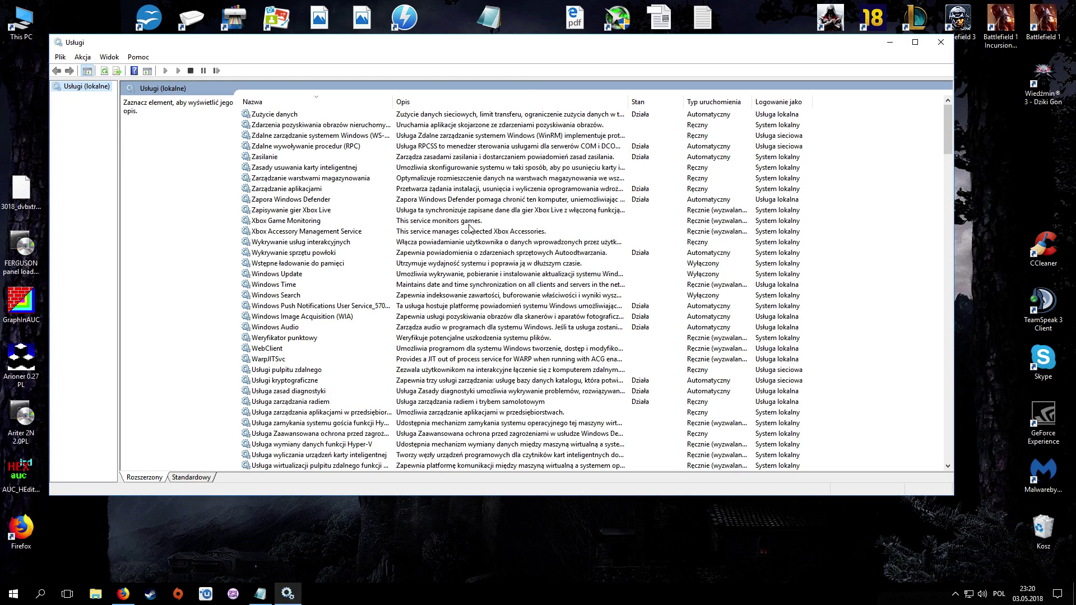
# Step: Examine the Windows Update, Wstępne ładowanie do pamięci and Windows Search services in the list
pyautogui.click(291, 275)
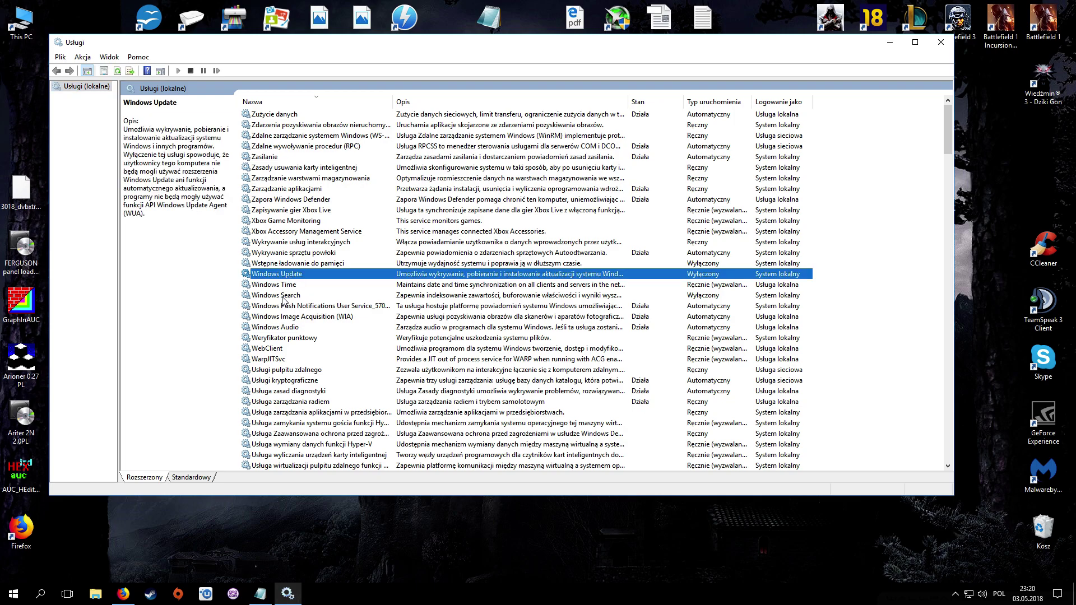
pyautogui.click(286, 264)
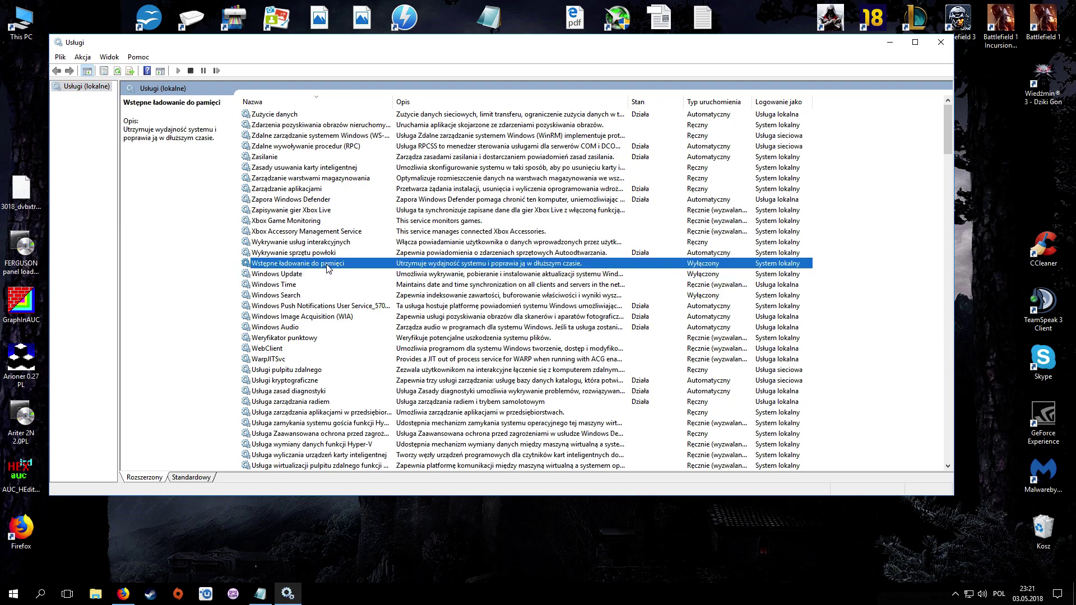
pyautogui.click(297, 296)
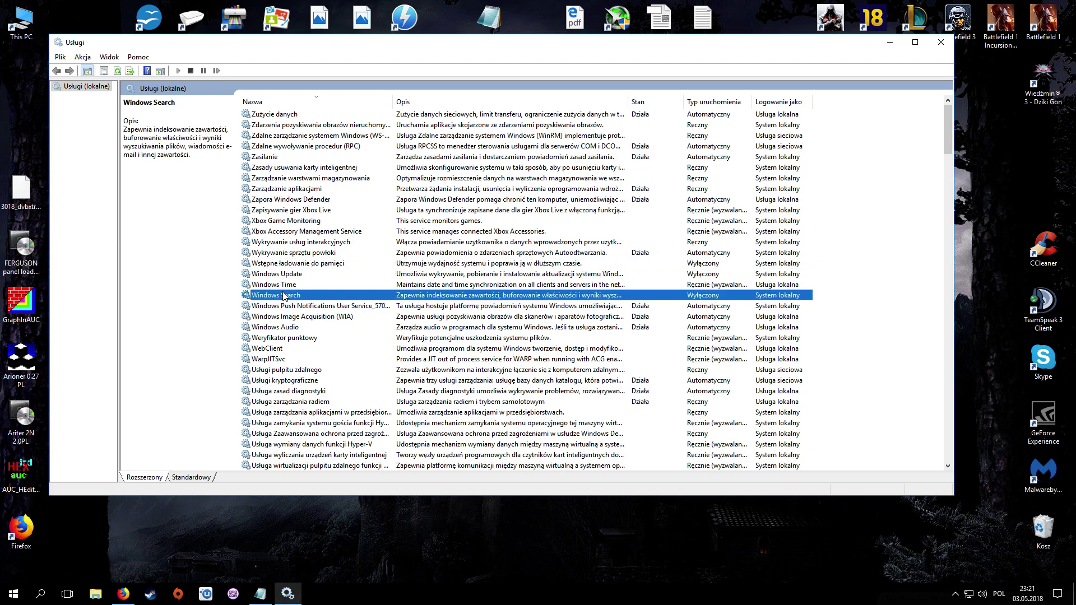
# Step: Choose the Wyłączony startup type in the properties of the Wstępne ładowanie do pamięci service, and cancel the dialog
pyautogui.click(290, 264)
pyautogui.rightClick(286, 262)
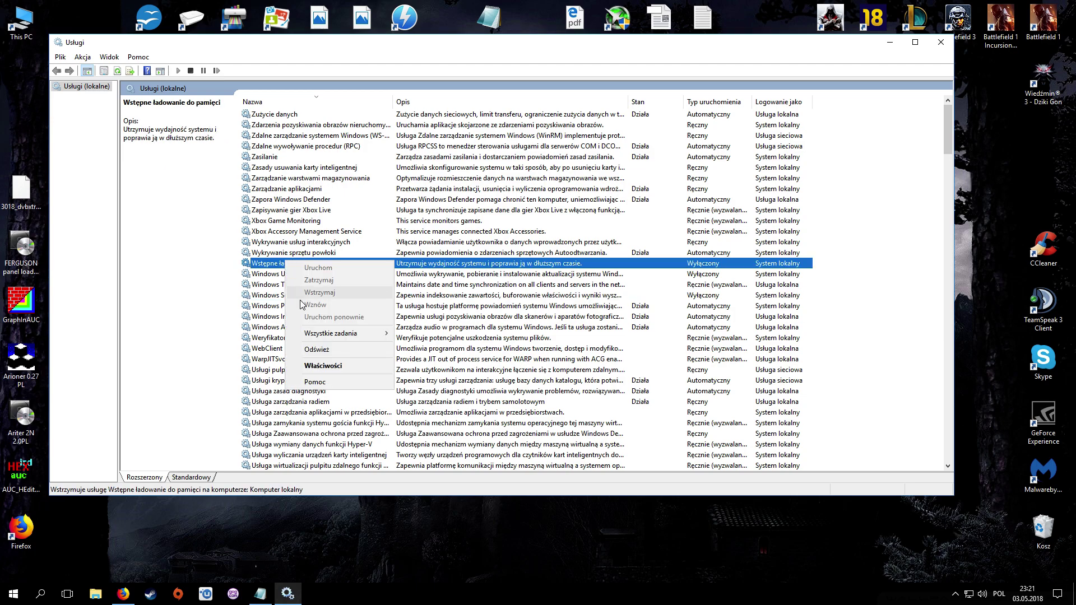
pyautogui.click(336, 370)
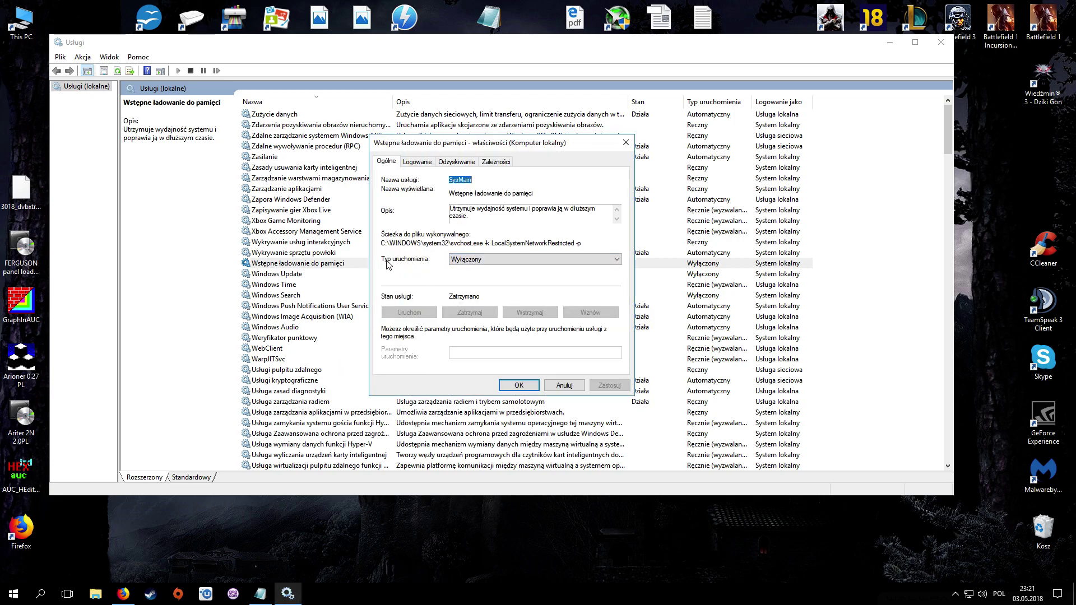
pyautogui.click(471, 260)
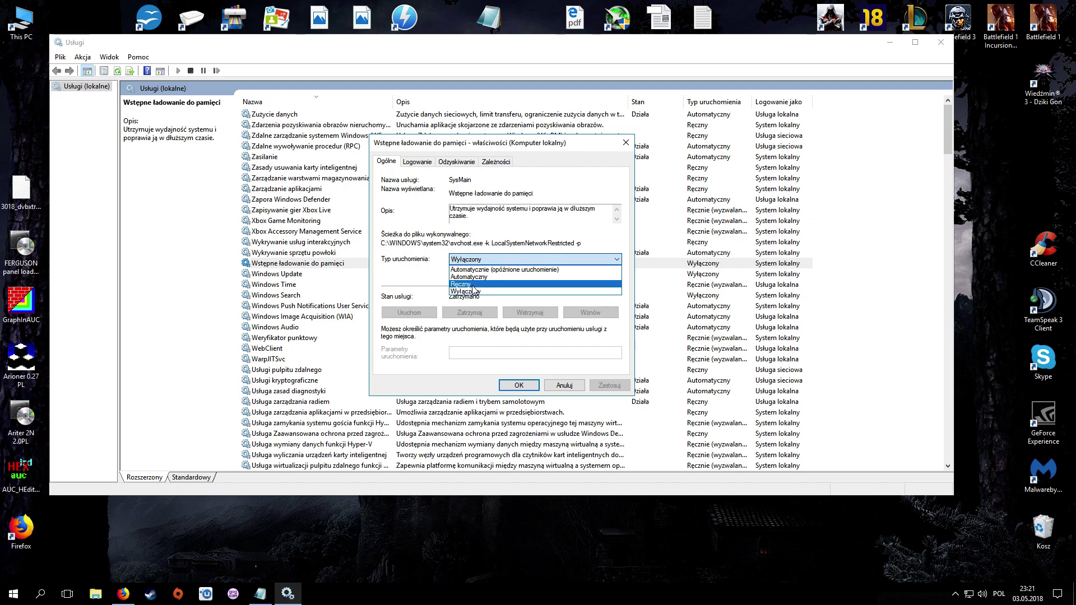
pyautogui.click(470, 291)
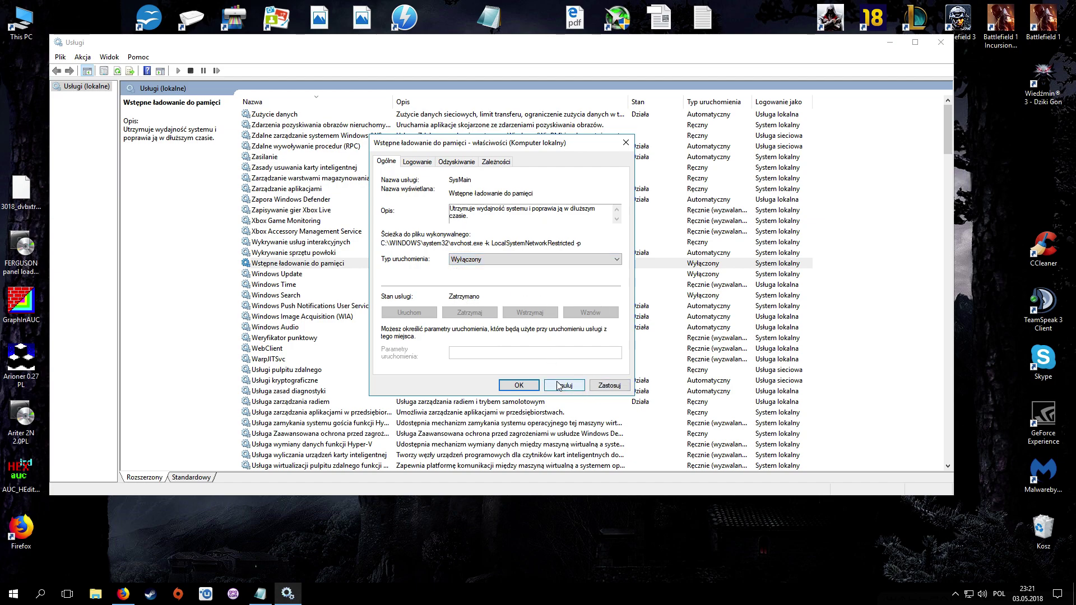
pyautogui.click(565, 387)
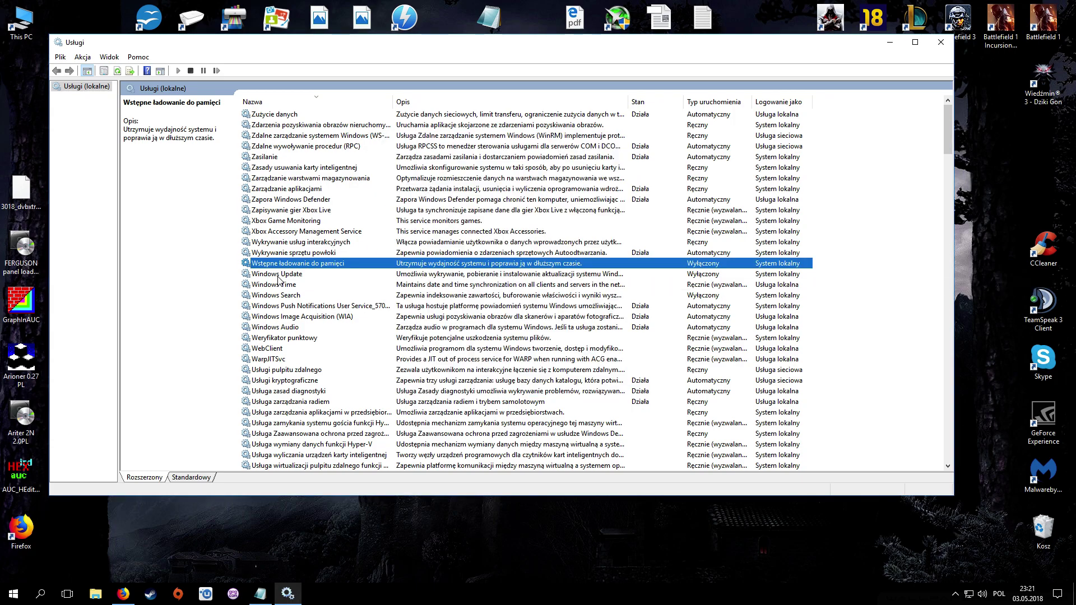
# Step: Close the services console and move the user file lower on the desktop, clear of the icon row
pyautogui.click(941, 42)
pyautogui.moveTo(489, 19); pyautogui.dragTo(490, 134)
pyautogui.click(587, 152)
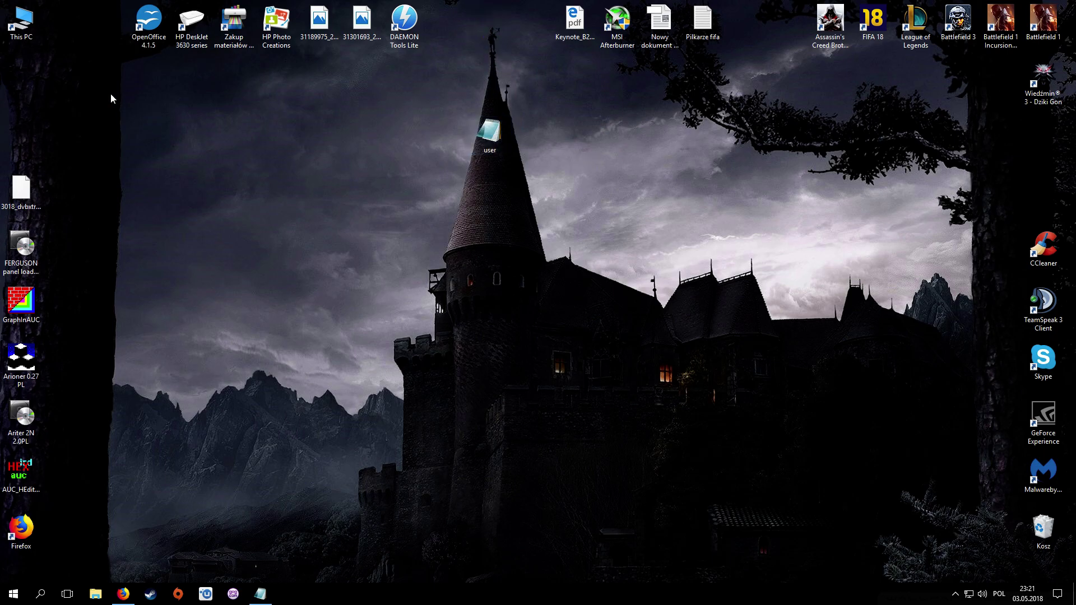
# Step: Open the Battlefield 1 game folder under Program Files (x86) and Origin Games on drive D:
pyautogui.doubleClick(32, 34)
pyautogui.moveTo(543, 109); pyautogui.dragTo(530, 182)
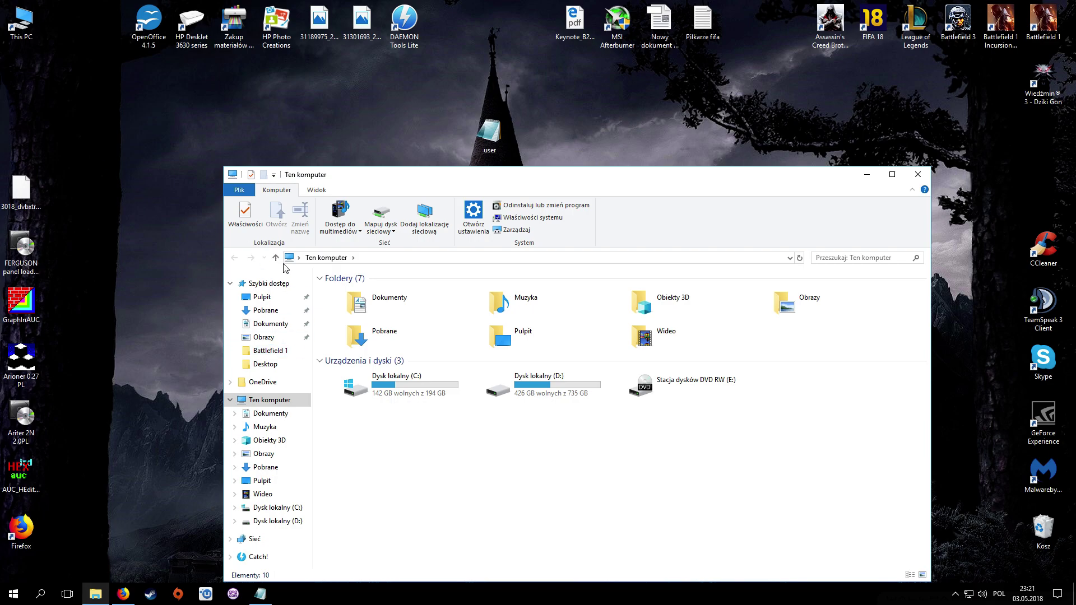
pyautogui.doubleClick(543, 385)
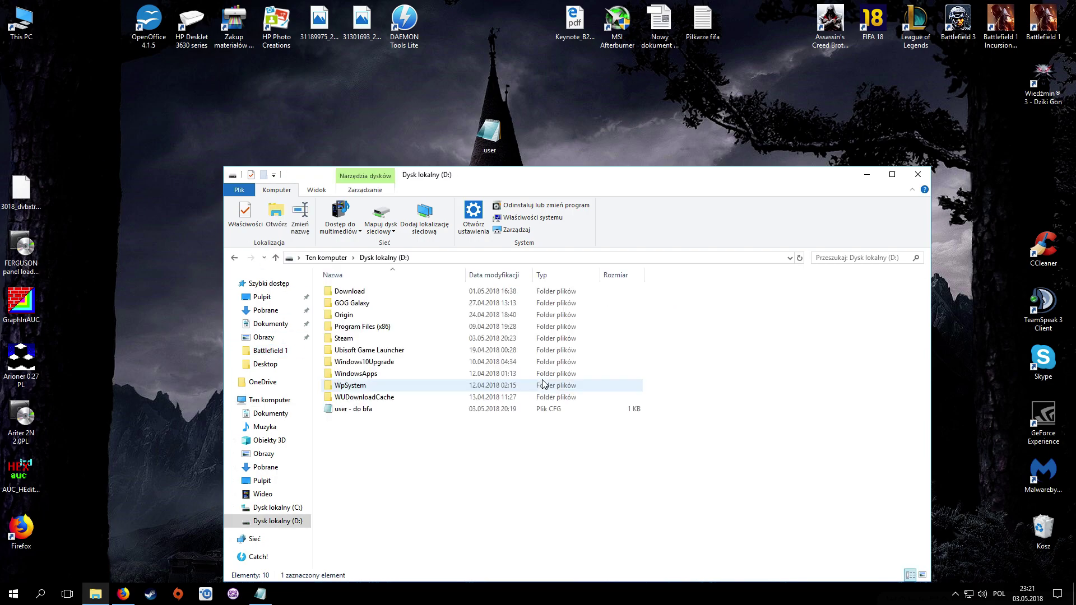
pyautogui.doubleClick(388, 325)
pyautogui.doubleClick(368, 293)
pyautogui.click(368, 295)
pyautogui.doubleClick(368, 292)
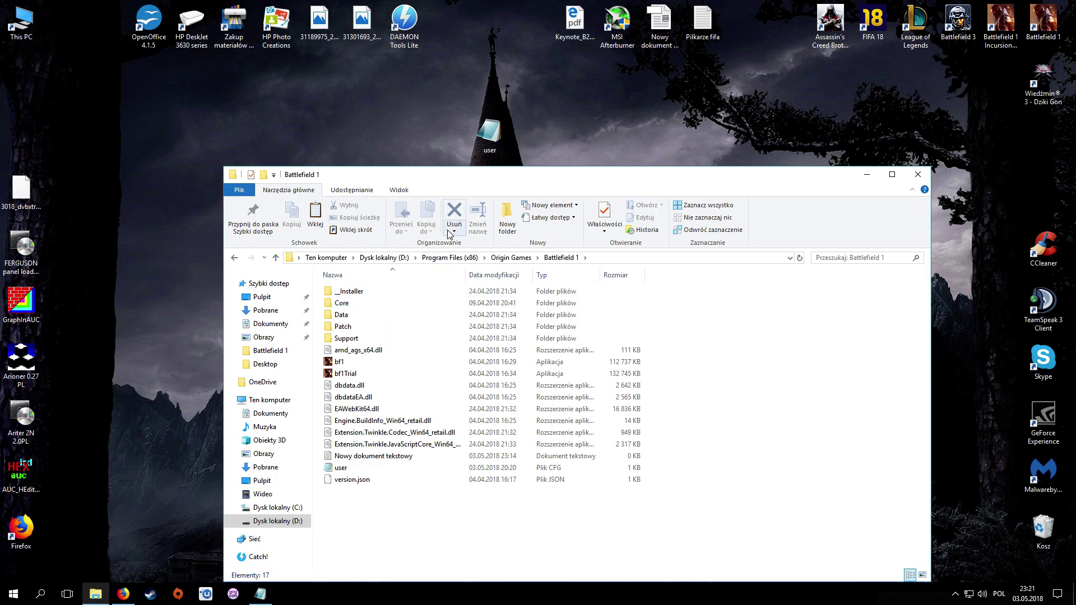
# Step: Copy all configuration lines from the user file on the desktop, and minimize its window
pyautogui.doubleClick(490, 131)
pyautogui.moveTo(319, 338); pyautogui.dragTo(188, 131)
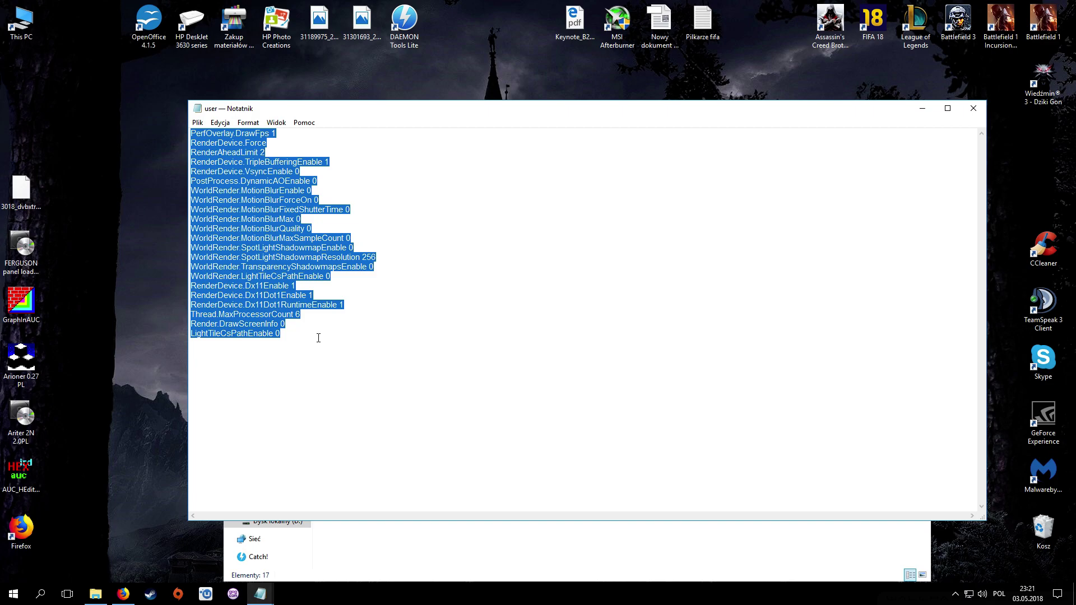
pyautogui.rightClick(261, 296)
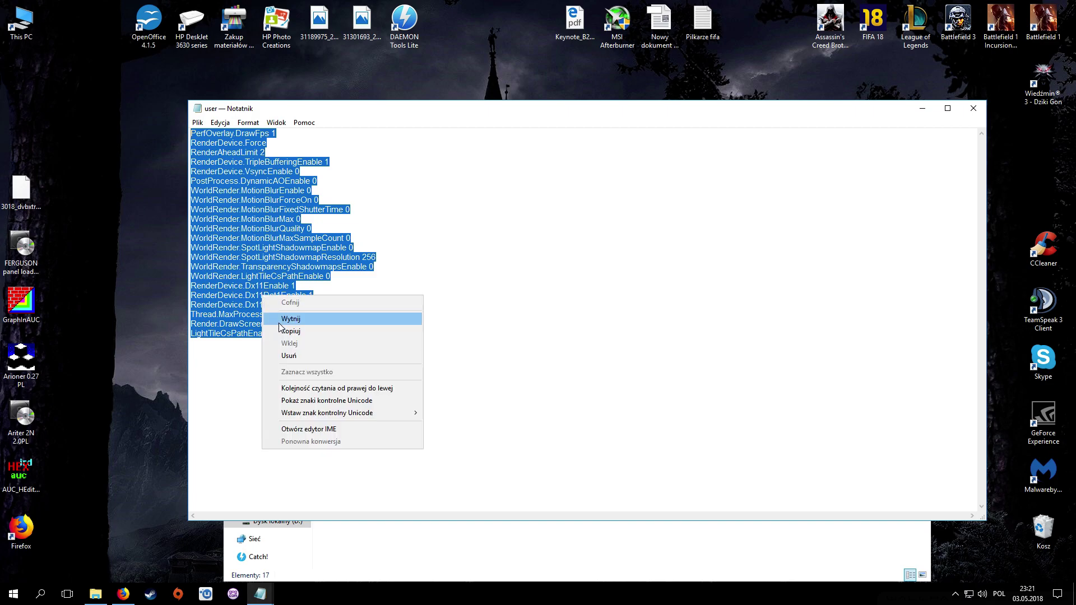
pyautogui.click(295, 334)
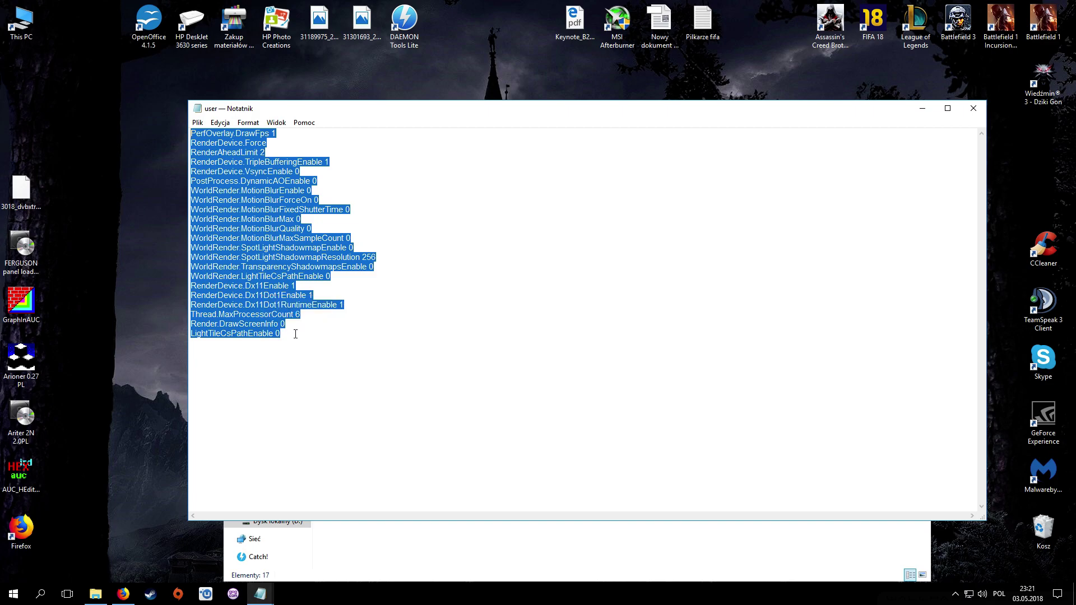
pyautogui.click(923, 108)
# Step: Paste the copied configuration lines into the Nowy dokument tekstowy file in the Battlefield 1 folder
pyautogui.rightClick(379, 519)
pyautogui.click(378, 519)
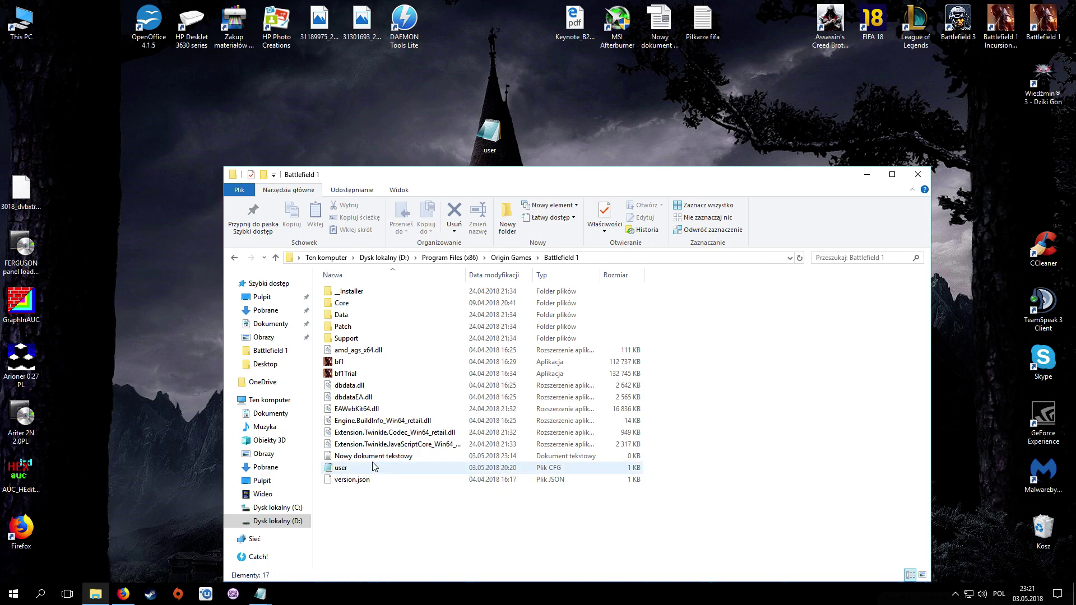
pyautogui.doubleClick(359, 457)
pyautogui.click(973, 109)
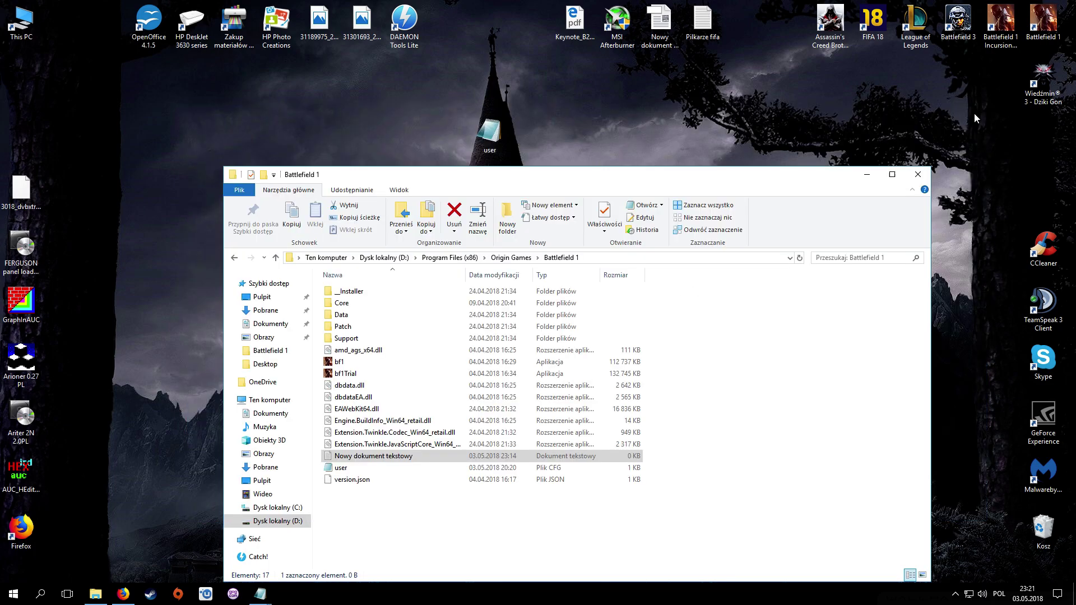
pyautogui.doubleClick(362, 457)
pyautogui.rightClick(326, 168)
pyautogui.click(348, 214)
# Step: Highlight the PerfOverlay.DrawFps 1 line in the pasted configuration to examine it
pyautogui.moveTo(277, 134); pyautogui.dragTo(192, 133)
pyautogui.click(278, 134)
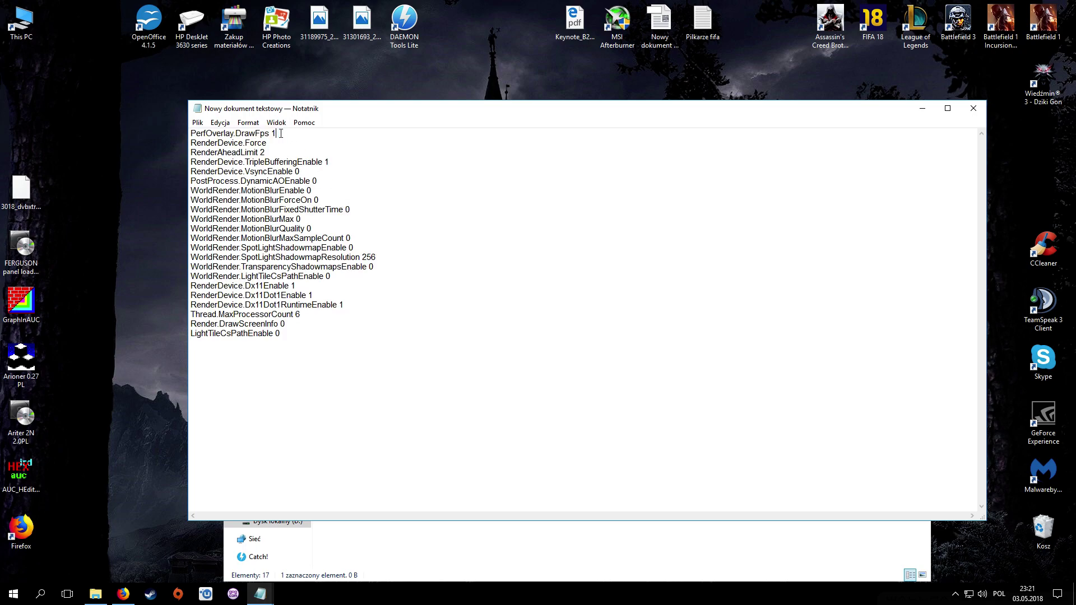
pyautogui.moveTo(278, 134); pyautogui.dragTo(192, 134)
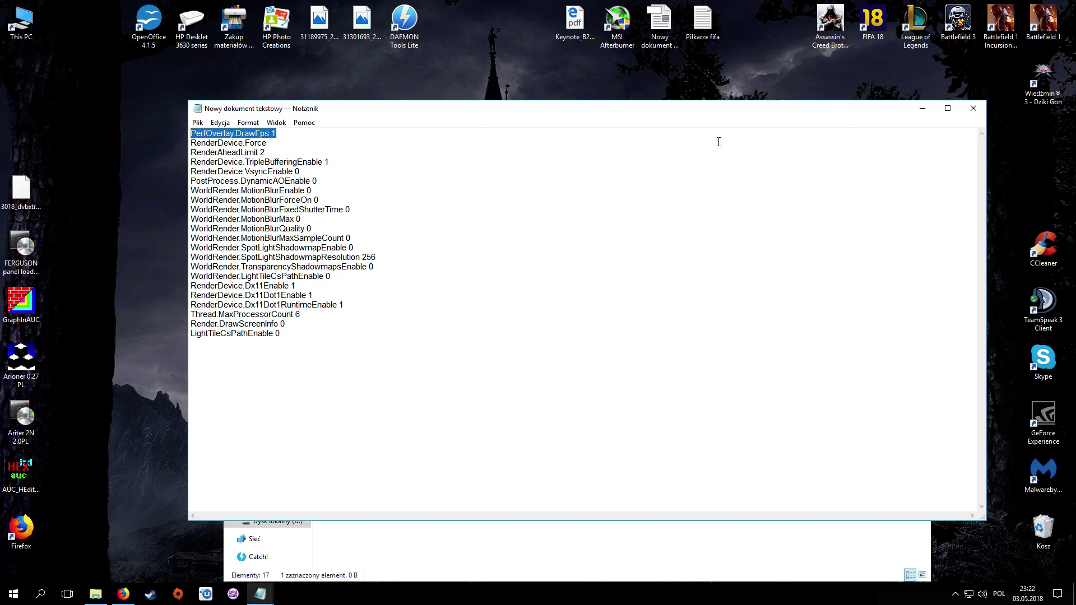
pyautogui.moveTo(280, 132); pyautogui.dragTo(190, 133)
pyautogui.click(354, 197)
# Step: Try to save the text document as user.cfg in the Battlefield 1 folder with the Wszystkie pliki file type
pyautogui.moveTo(363, 110); pyautogui.dragTo(460, 89)
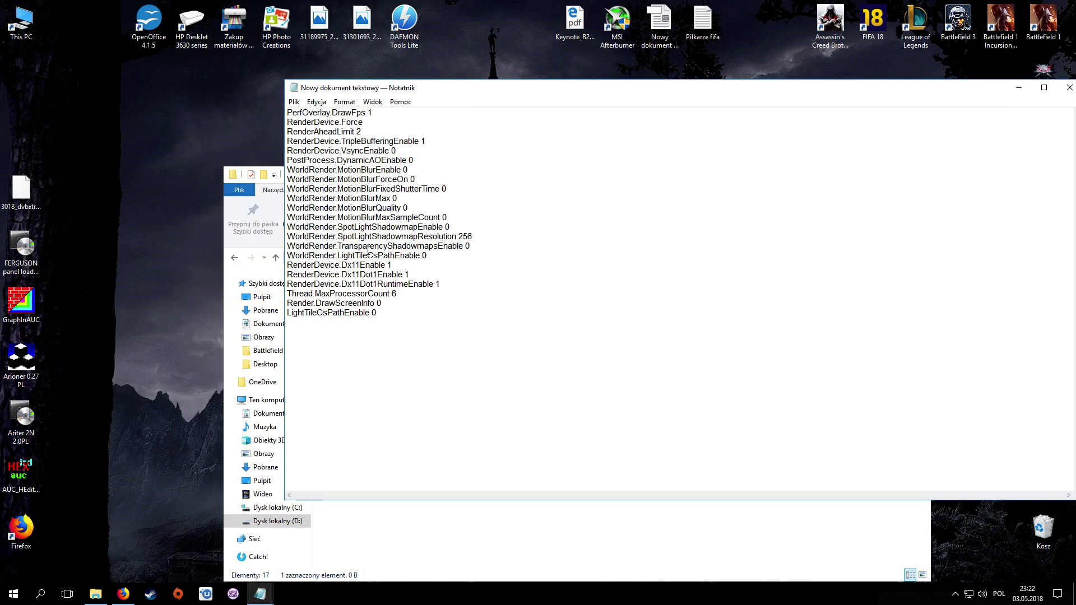
pyautogui.click(296, 102)
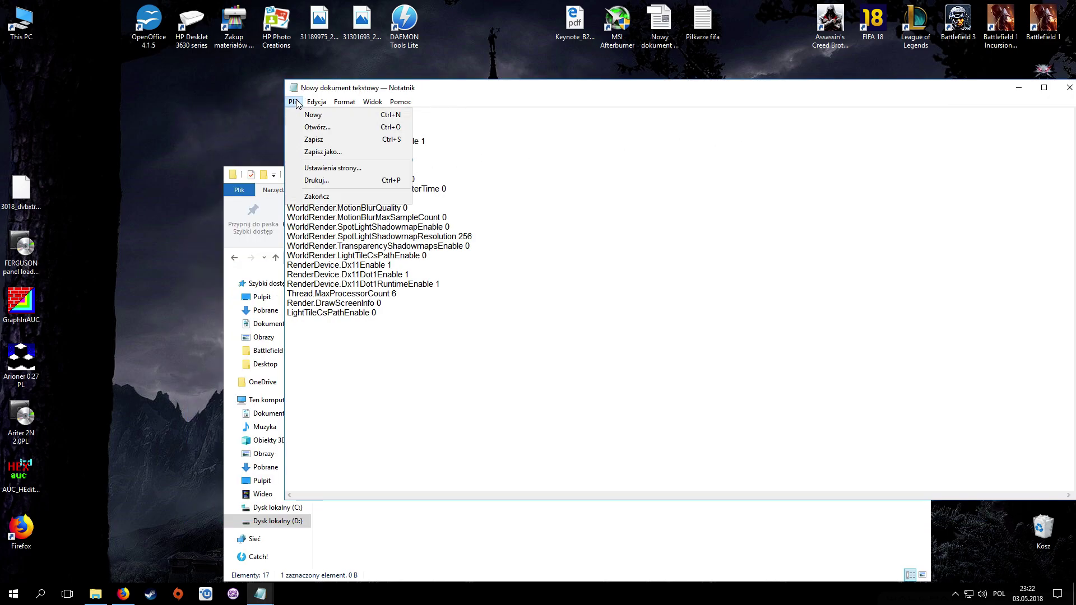
pyautogui.click(313, 140)
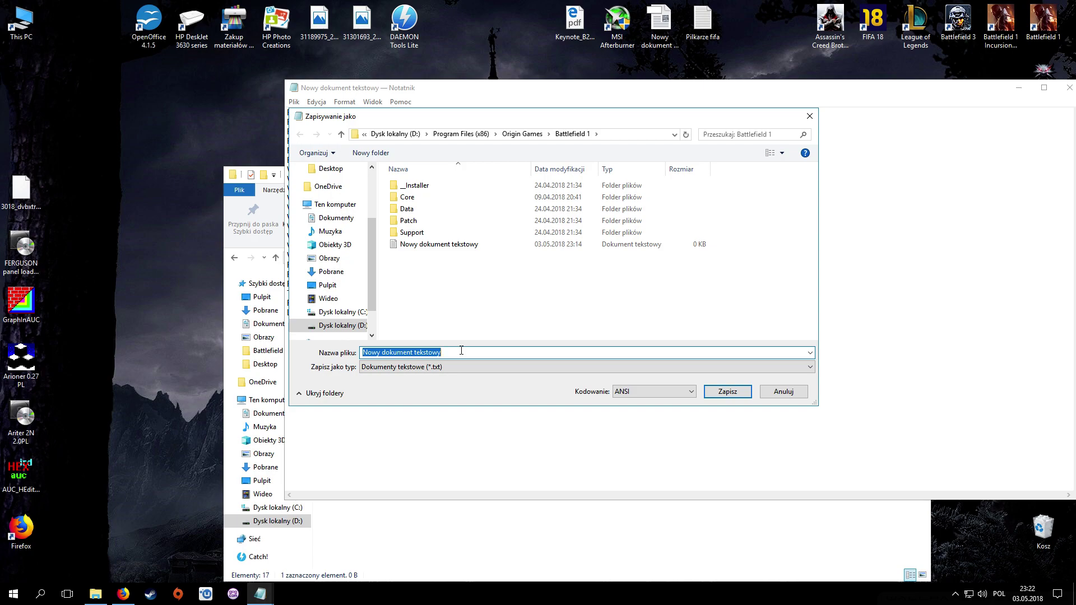
pyautogui.write('user')
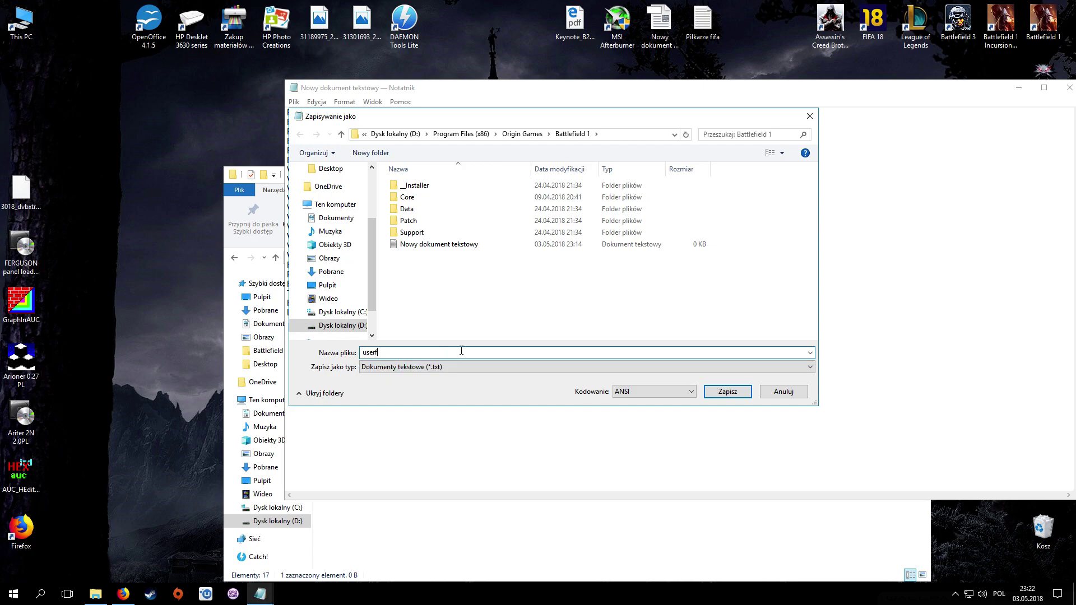
pyautogui.write('.cfg')
pyautogui.click(440, 367)
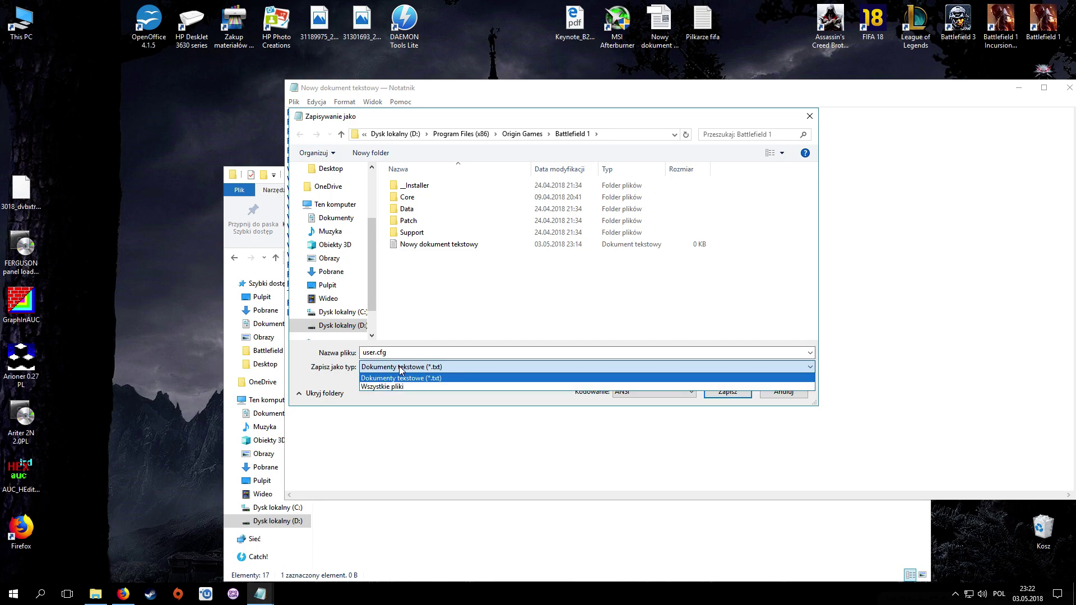
pyautogui.click(374, 386)
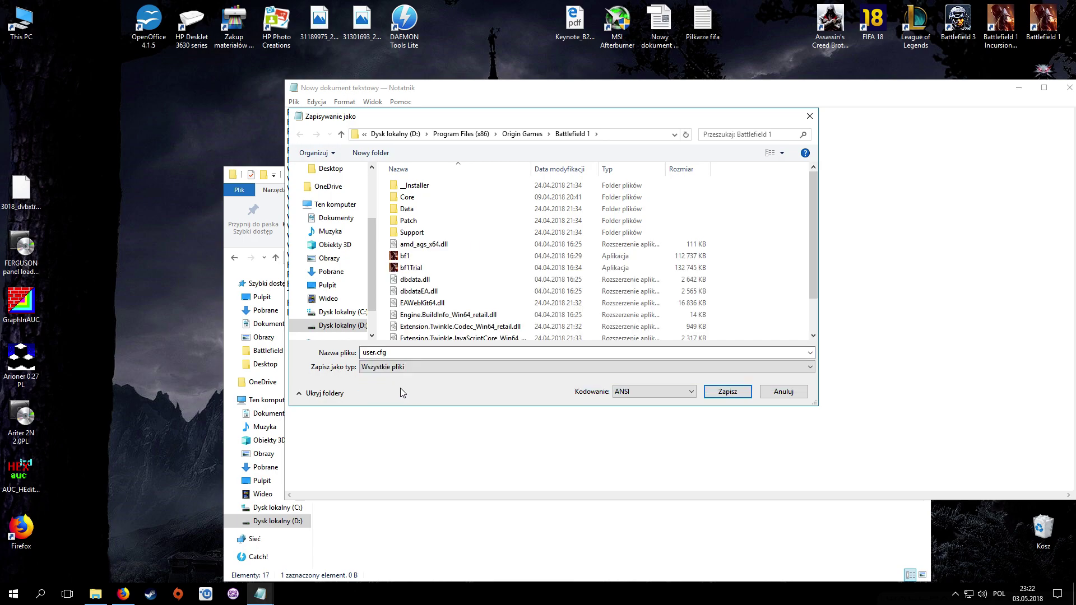
pyautogui.scroll(-2, 478, 270)
pyautogui.click(728, 392)
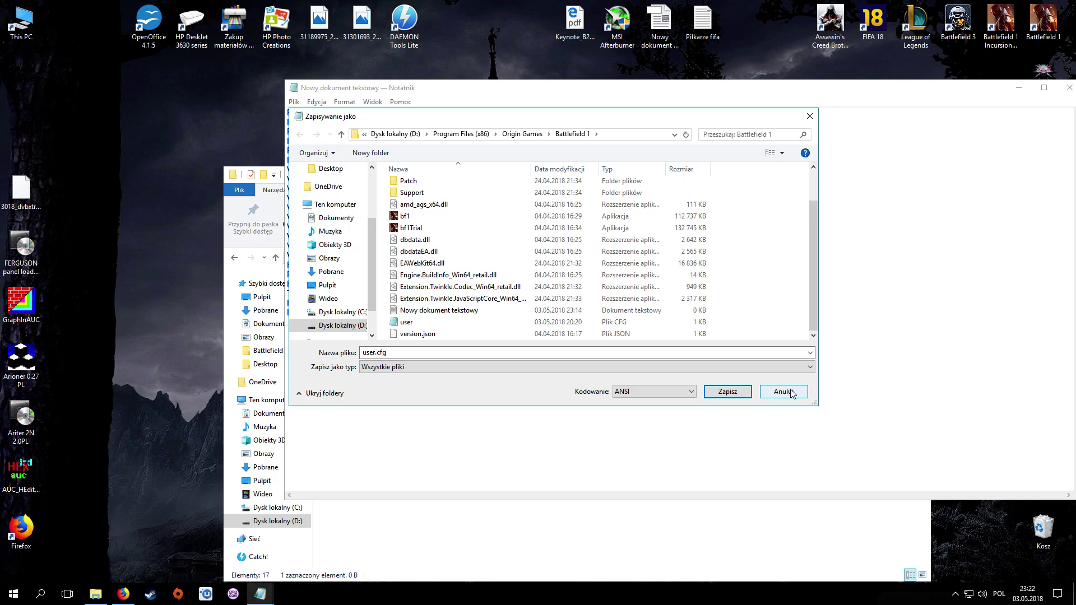
# Step: Close the Nowy dokument tekstowy document without saving its changes
pyautogui.moveTo(735, 91); pyautogui.dragTo(588, 107)
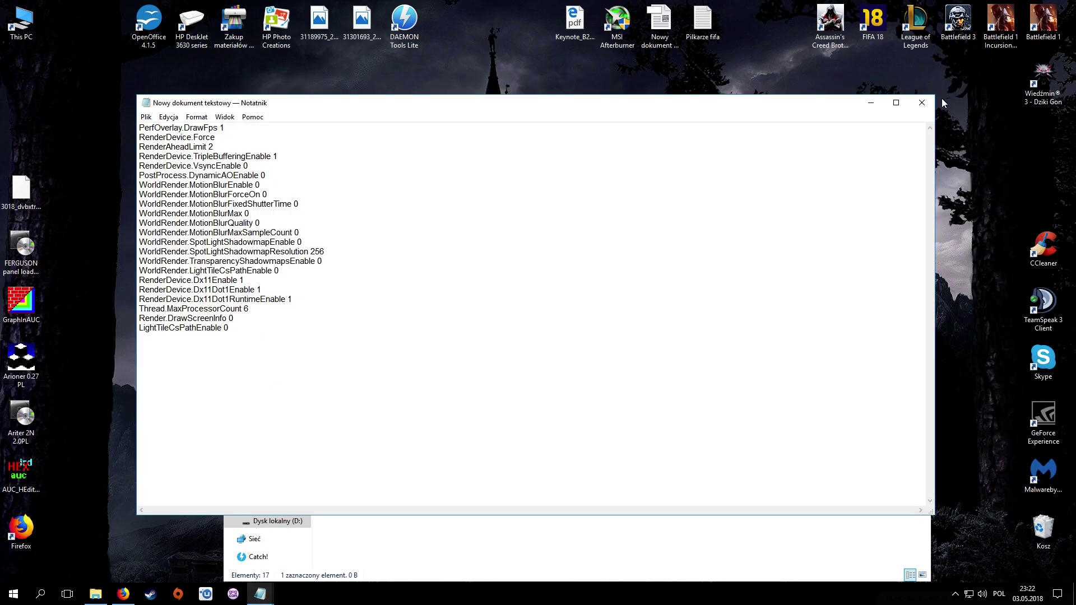
pyautogui.click(922, 102)
pyautogui.click(567, 312)
# Step: Copy the user CFG file from the Battlefield 1 game folder
pyautogui.moveTo(523, 182); pyautogui.dragTo(562, 81)
pyautogui.click(410, 370)
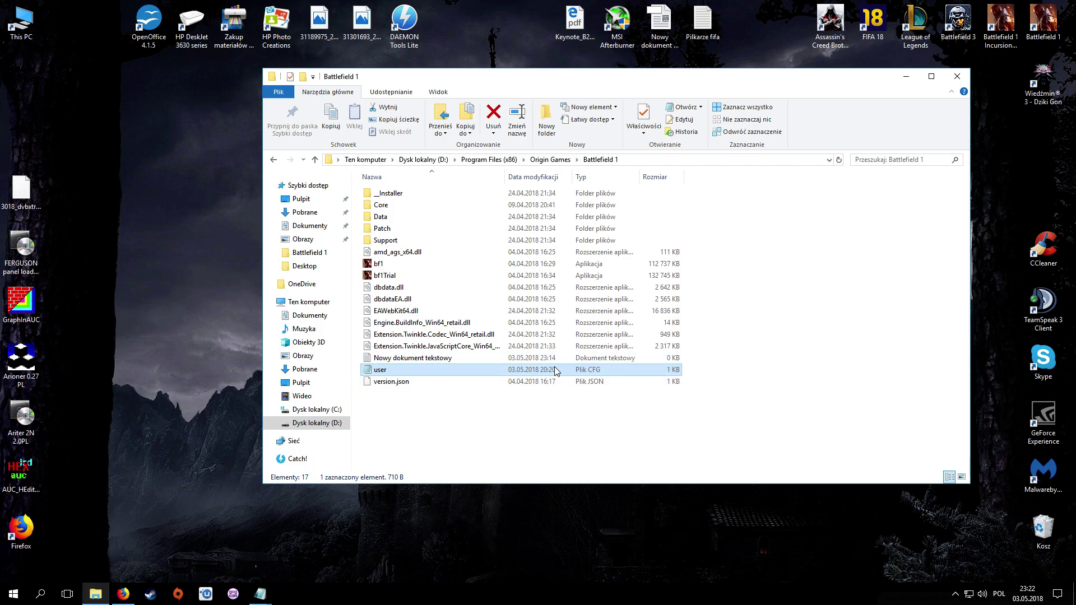
pyautogui.hotkey('ctrl', 'c')
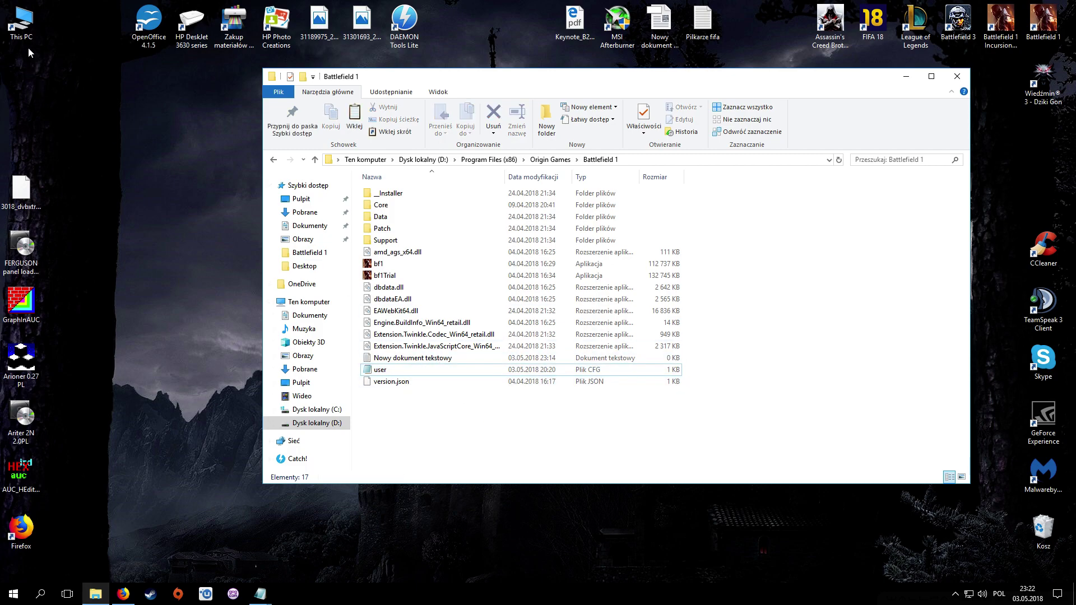
# Step: Open the settings folder of Battlefield 1 under Dokumenty in a new window to view its user file
pyautogui.press('super+e')
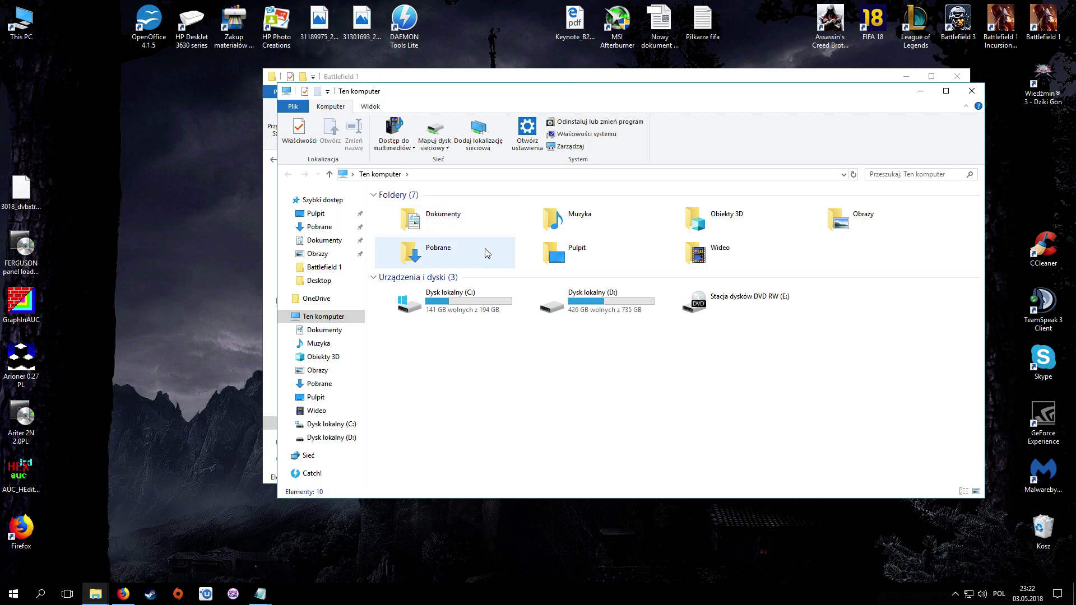
pyautogui.doubleClick(458, 229)
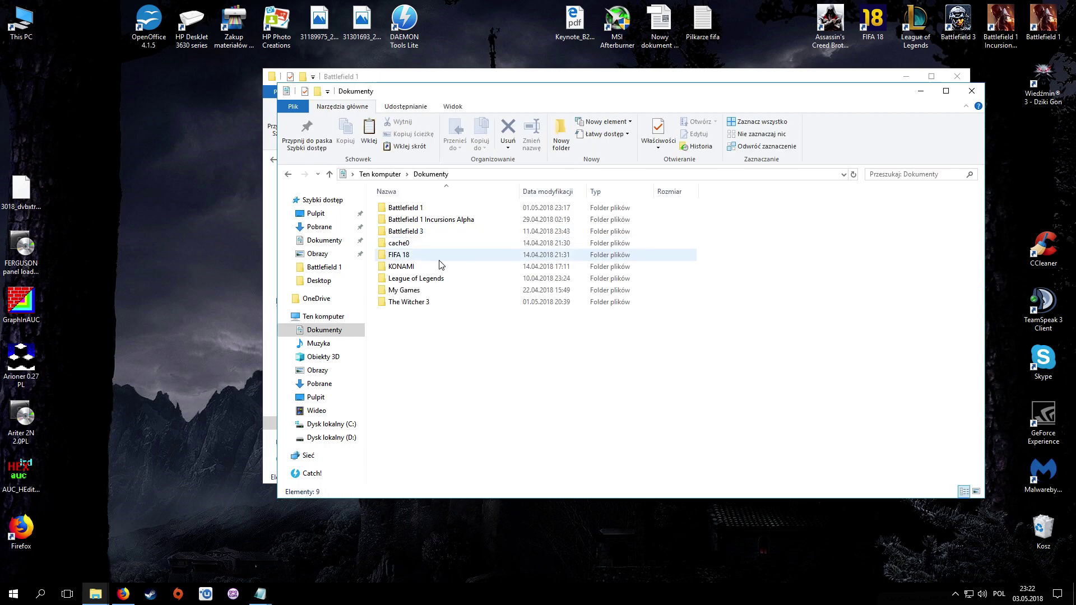
pyautogui.doubleClick(404, 208)
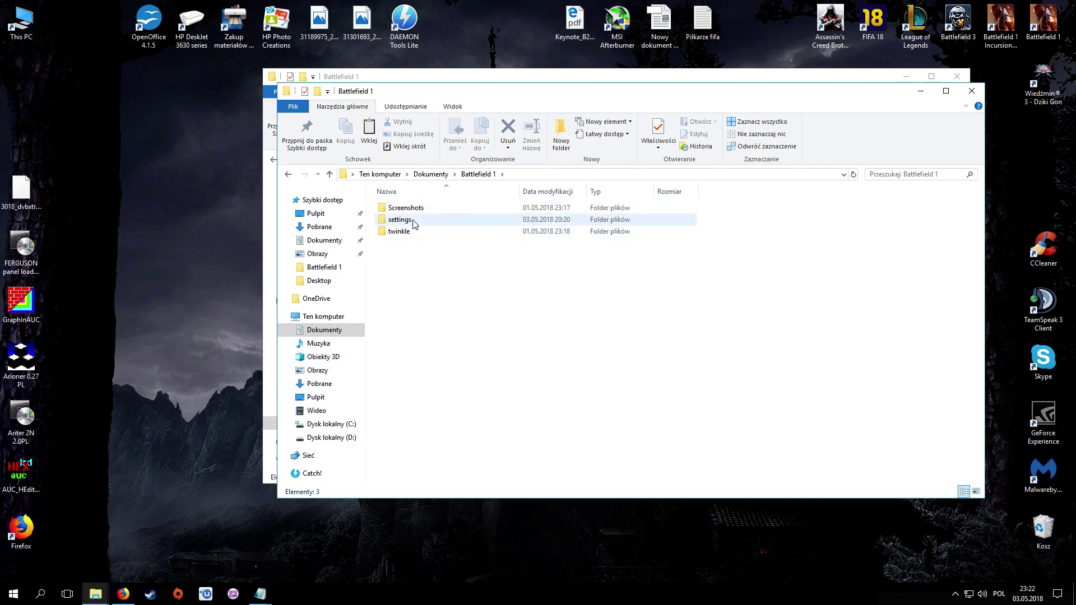
pyautogui.doubleClick(399, 219)
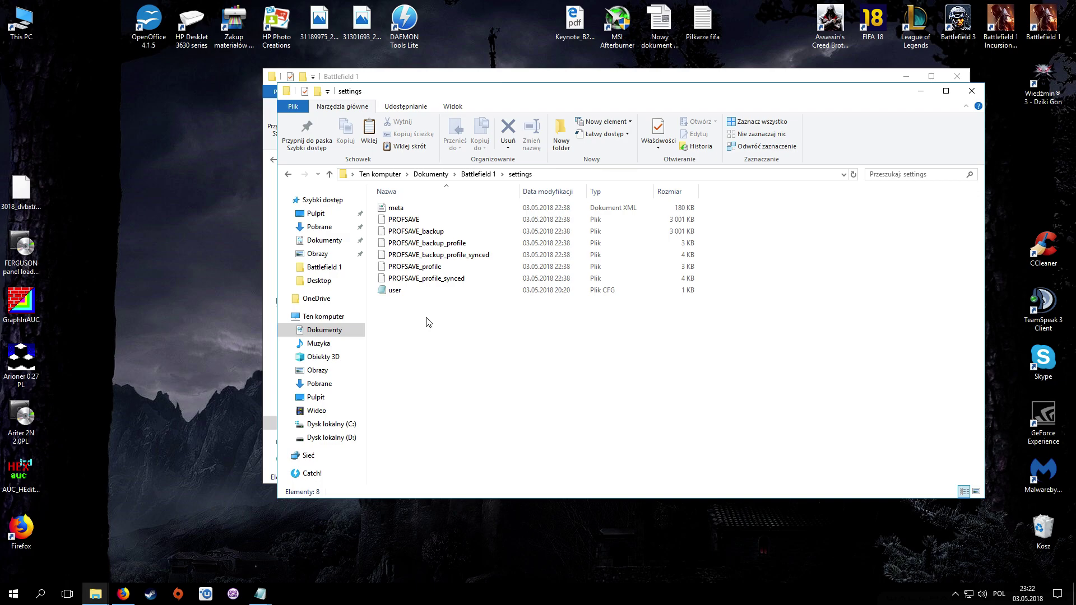
# Step: Close both folder windows and move the user file back up into the desktop's top icon row
pyautogui.click(970, 90)
pyautogui.click(958, 77)
pyautogui.moveTo(490, 132); pyautogui.dragTo(513, 48)
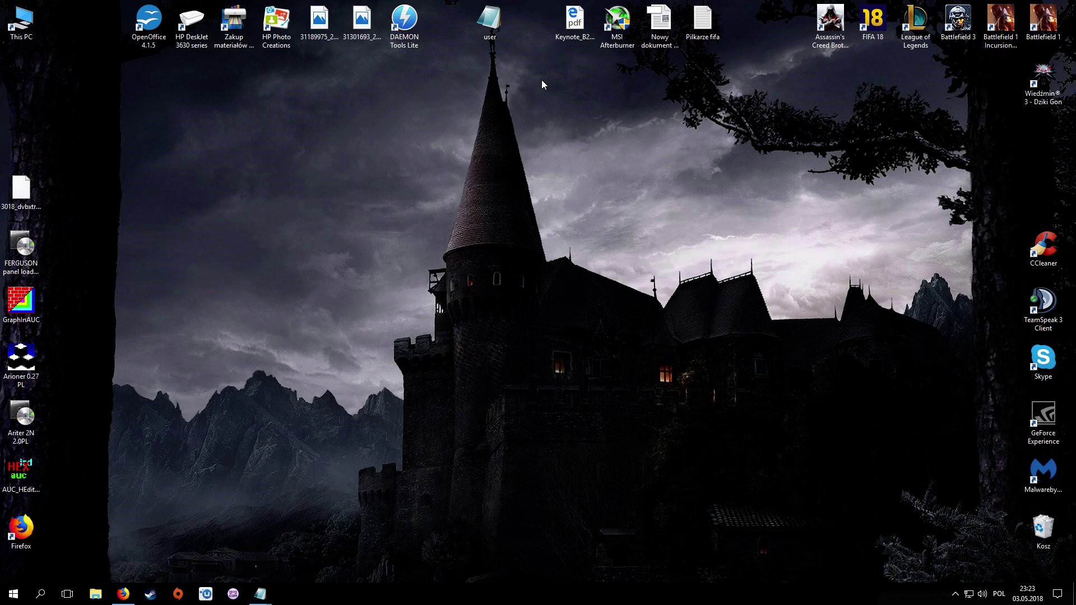
pyautogui.moveTo(319, 138); pyautogui.dragTo(987, 463)
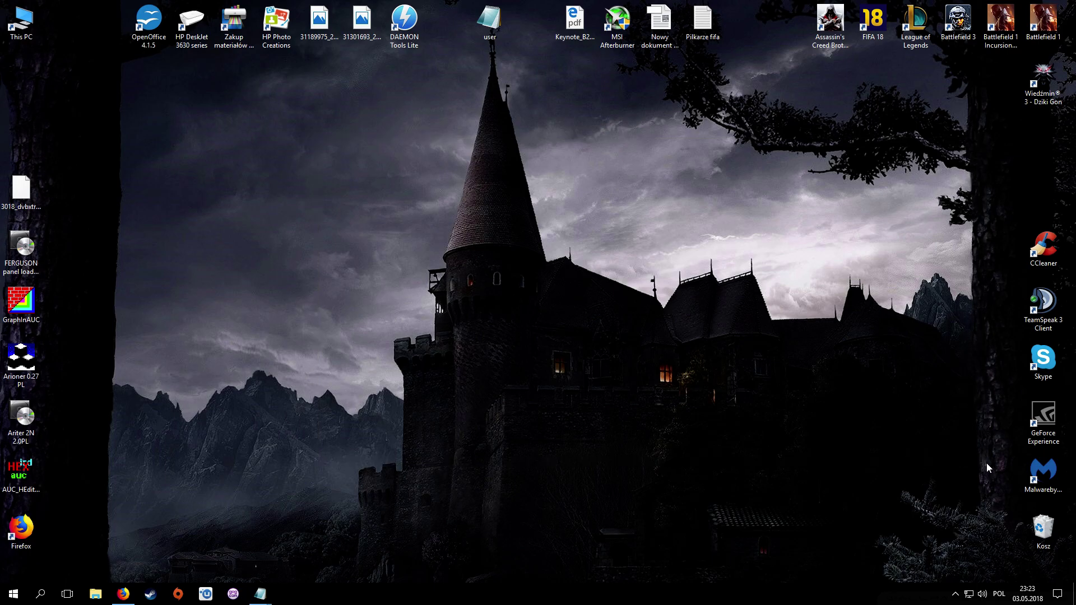